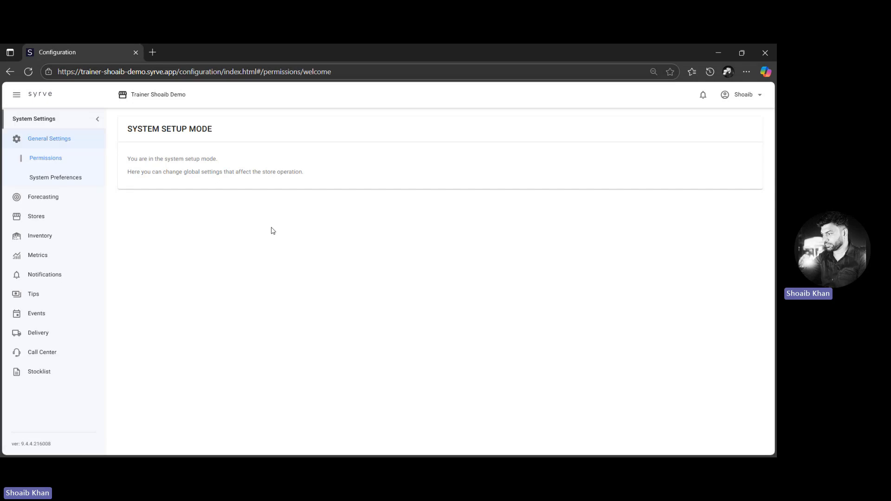
- Create a new inventory product template named "Daily Stock Count"
left_click(44, 242)
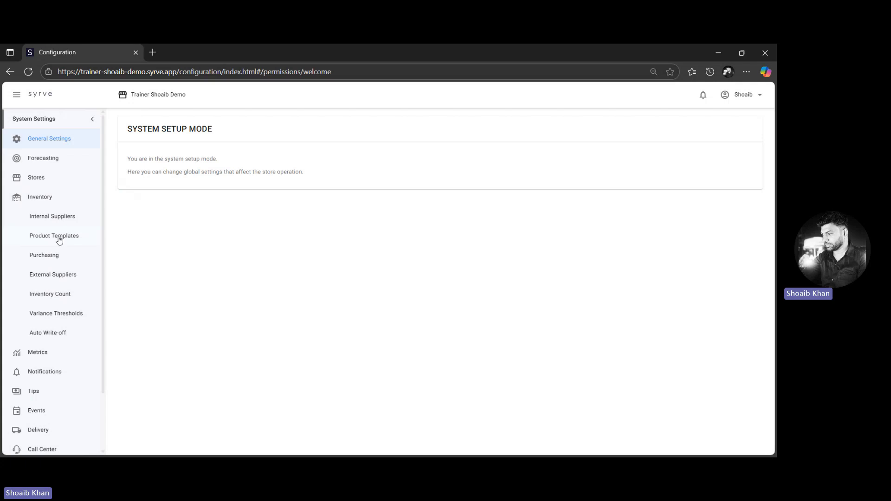
left_click(58, 238)
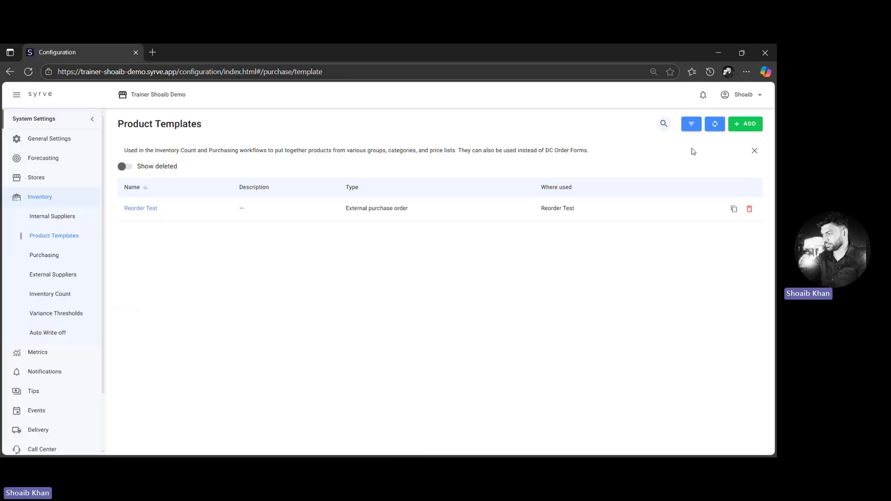
left_click(745, 124)
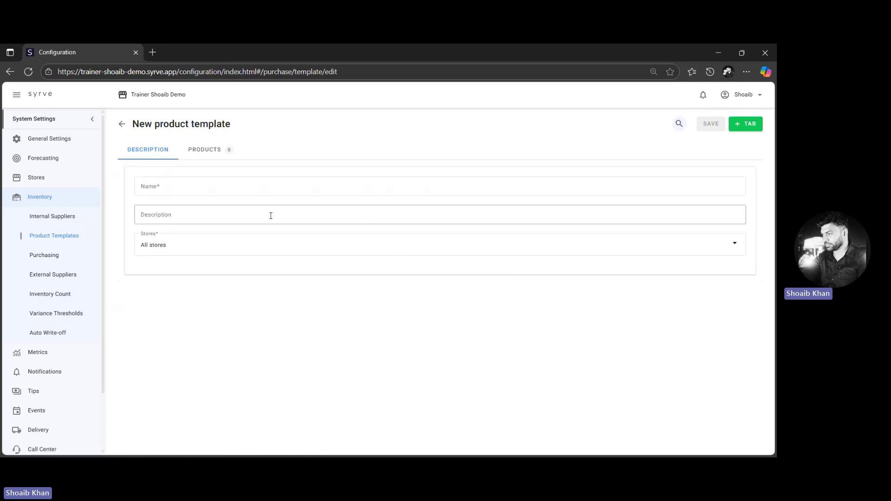
left_click(194, 185)
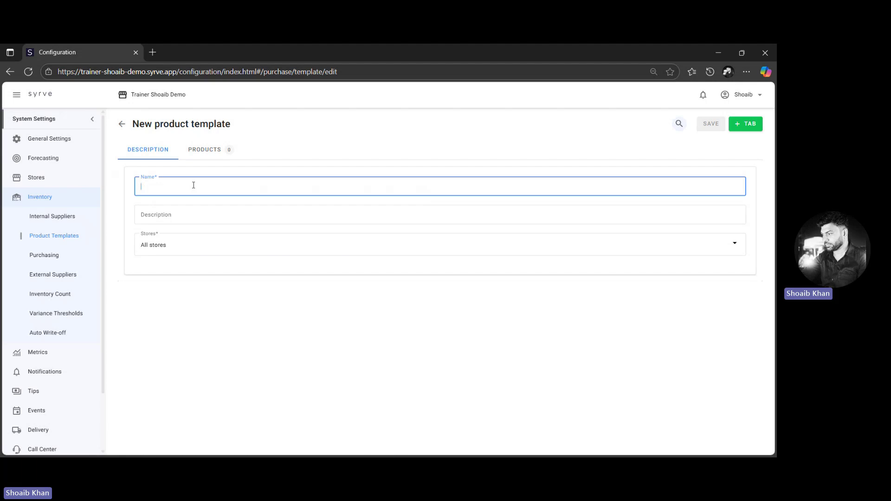
type("Daily")
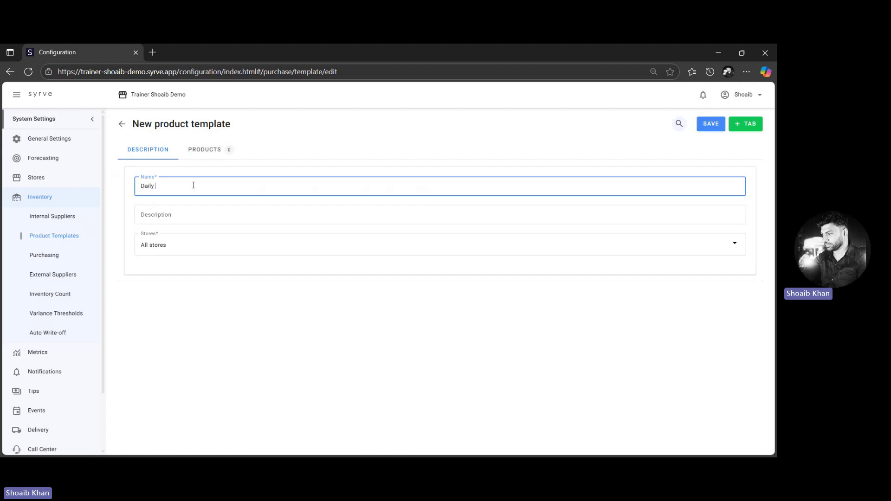
type(" Stock Count")
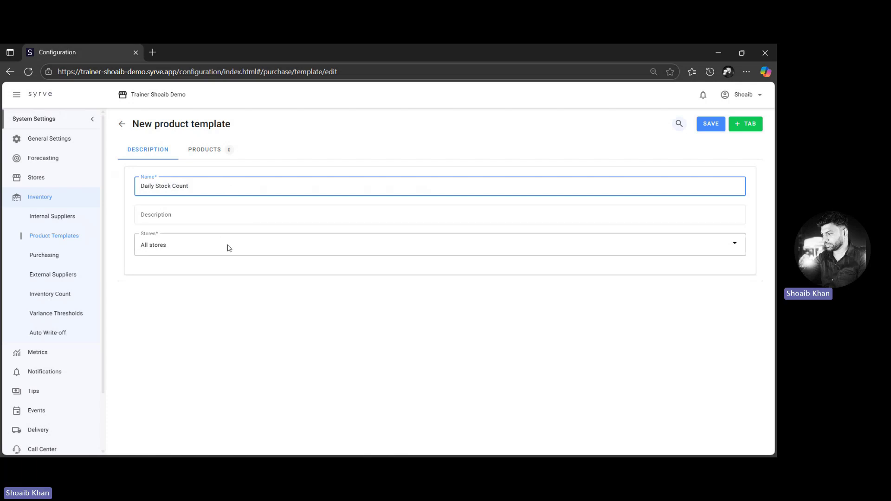
left_click(201, 245)
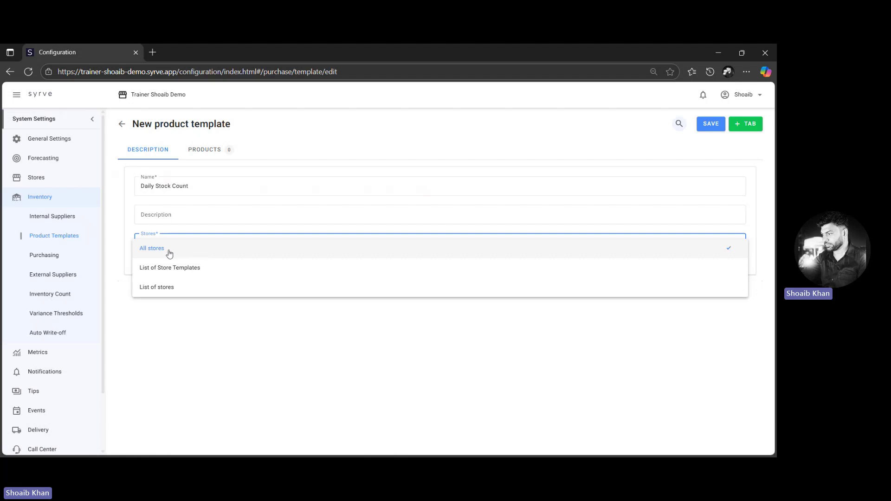
left_click(167, 289)
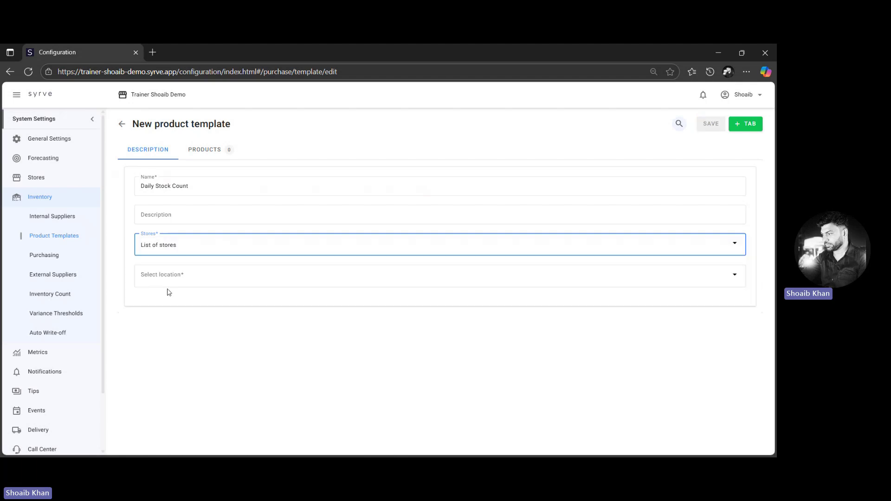
left_click(211, 275)
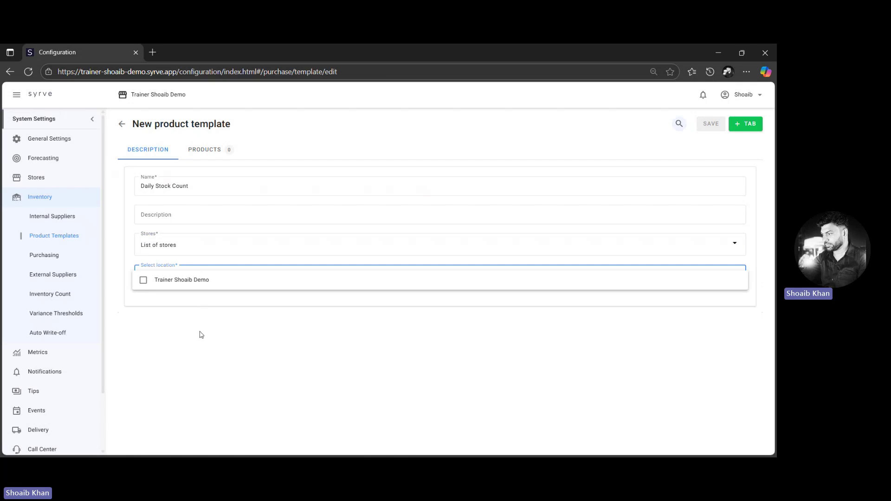
left_click(221, 245)
left_click(221, 245)
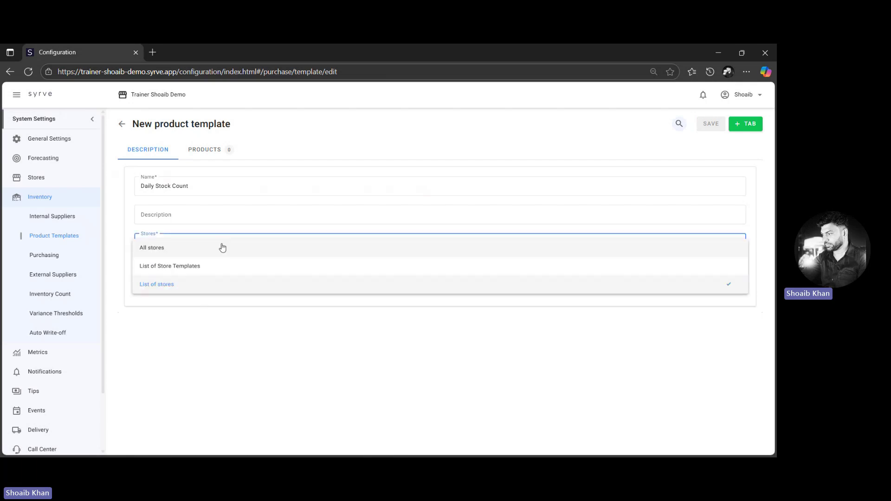
left_click(188, 252)
left_click(219, 330)
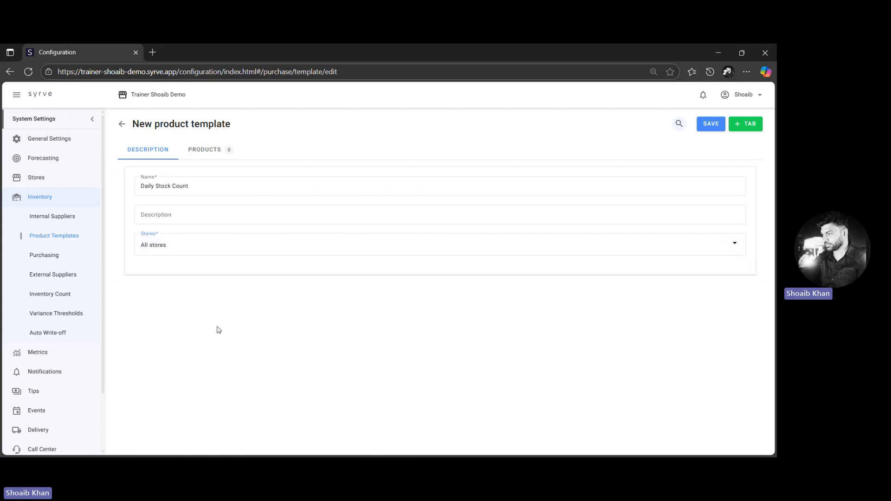
- Start adding individual products to the template and filter the selection list to the Product type only, excluding Item, Modifier and Semi-finished product
left_click(215, 154)
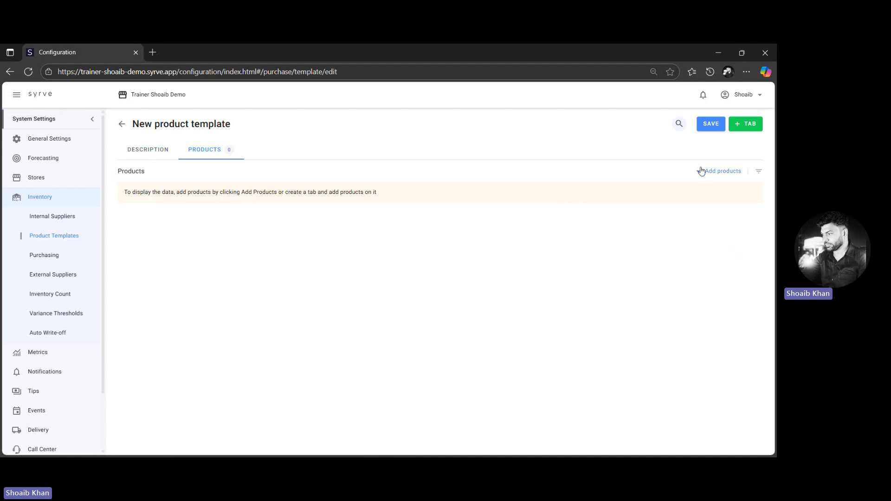
left_click(723, 173)
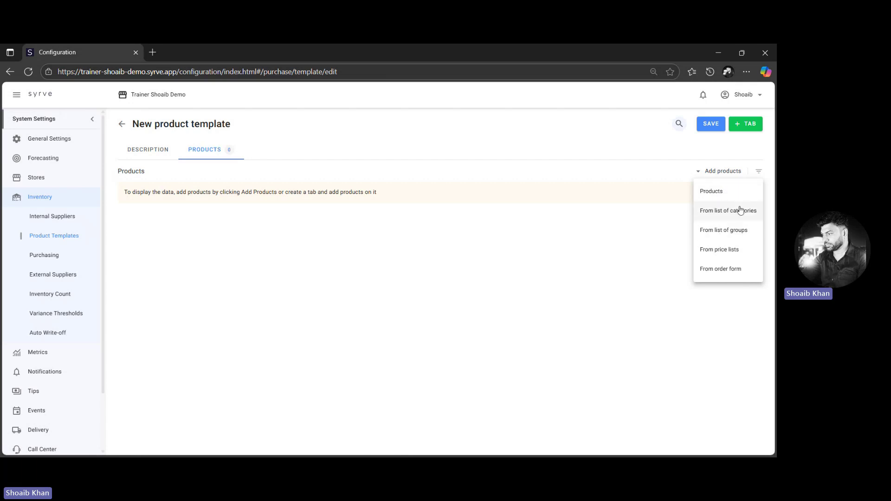
left_click(719, 194)
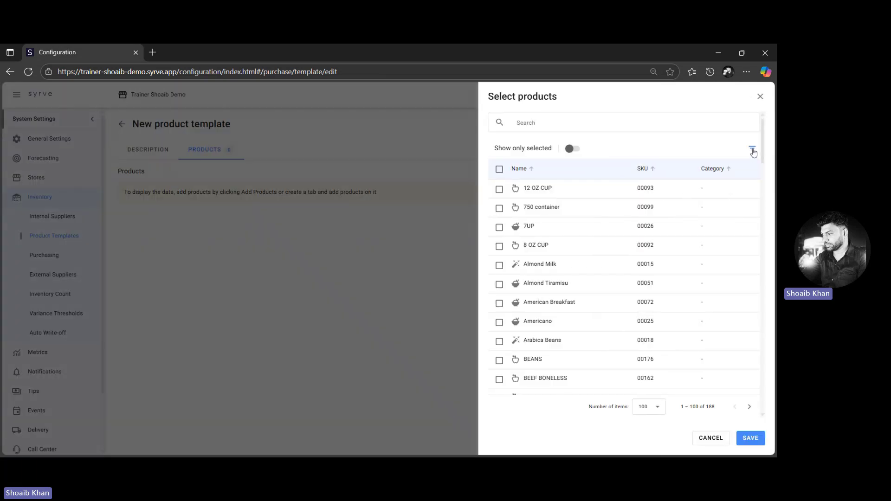
left_click(753, 149)
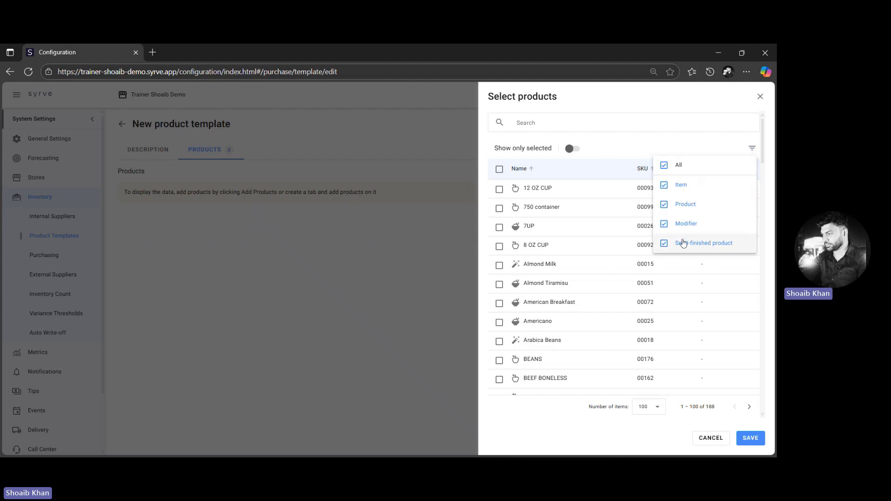
left_click(665, 184)
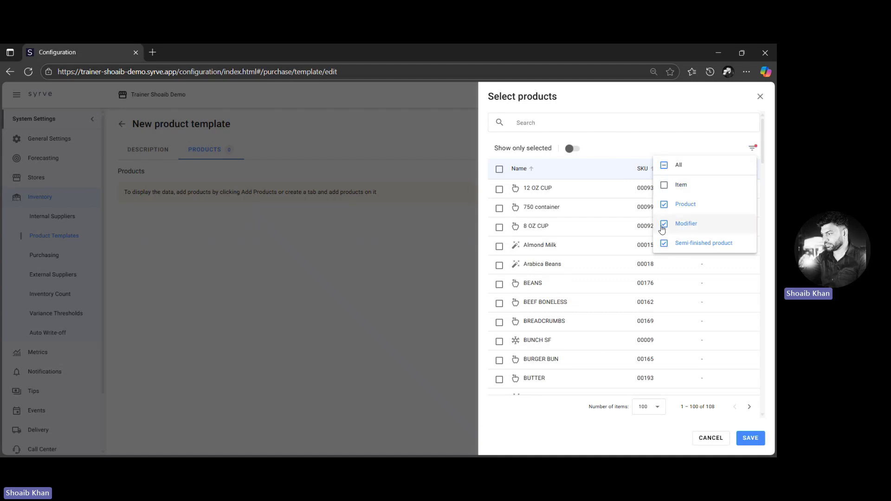
left_click(665, 226)
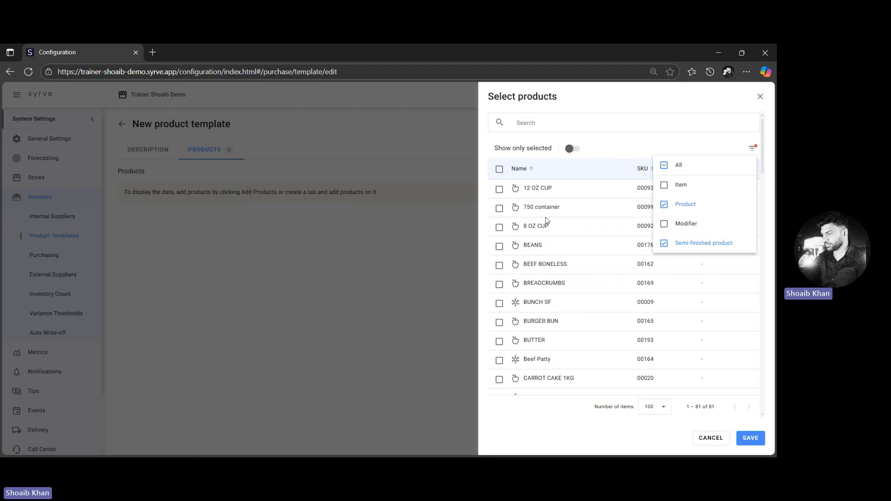
left_click(664, 243)
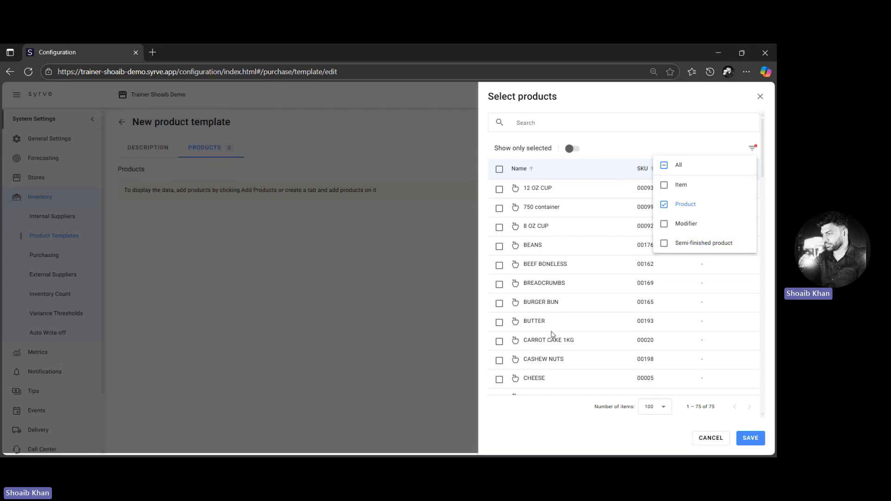
left_click(614, 148)
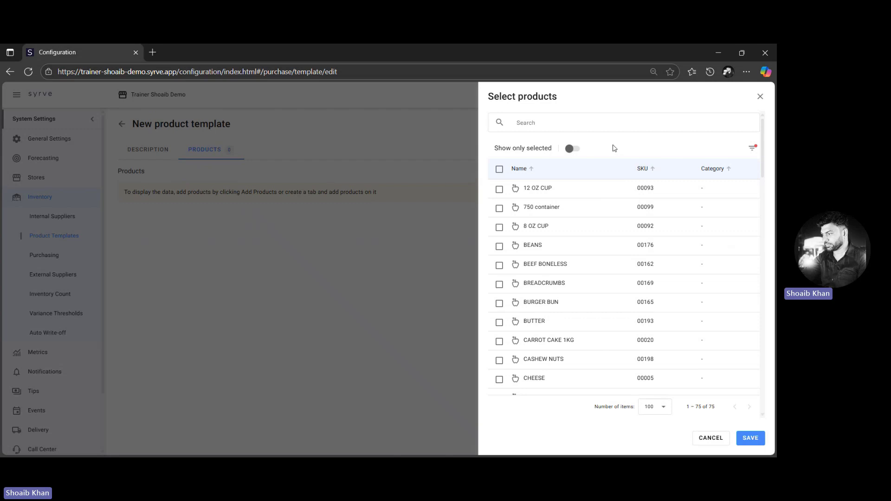
left_click(500, 169)
scroll(527, 330, "down", 6)
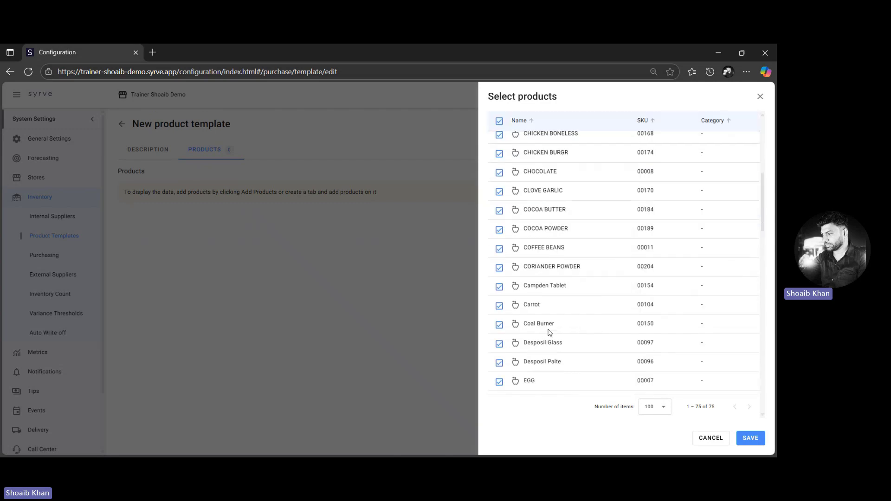
scroll(550, 333, "up", 6)
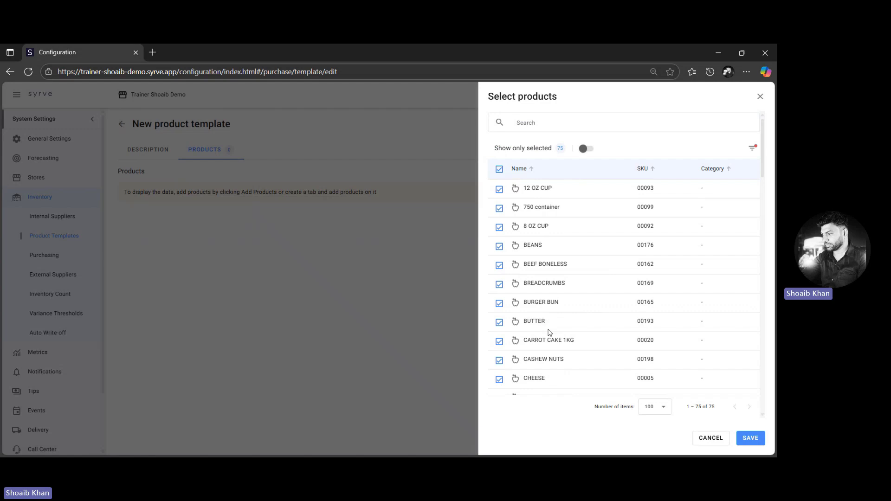
left_click(499, 170)
- Add 12 OZ CUP, 750 container, 8 OZ CUP, BEANS and BEEF BONELESS to the template, save it and return to the template list
left_click(500, 189)
left_click(500, 209)
left_click(500, 227)
left_click(499, 246)
left_click(500, 265)
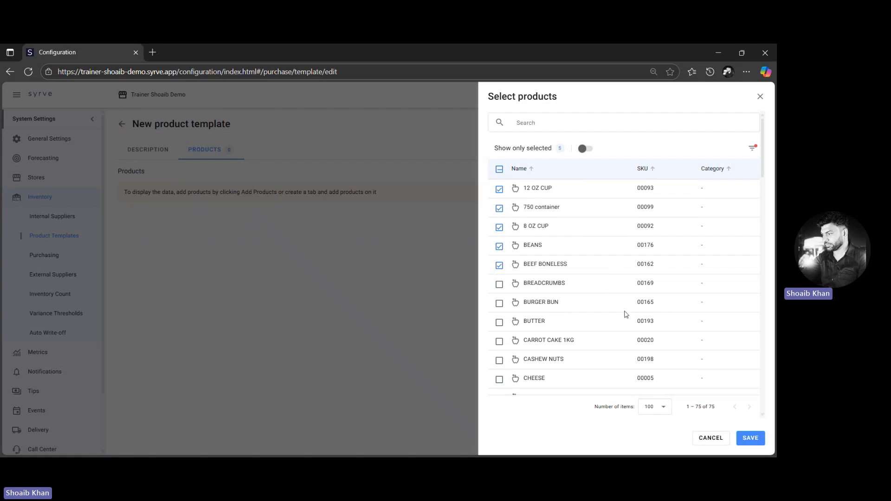
left_click(751, 438)
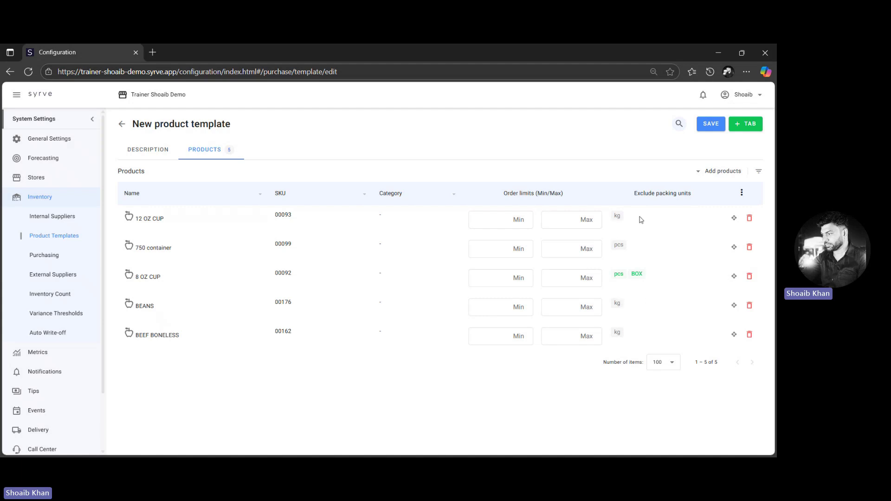
left_click(714, 124)
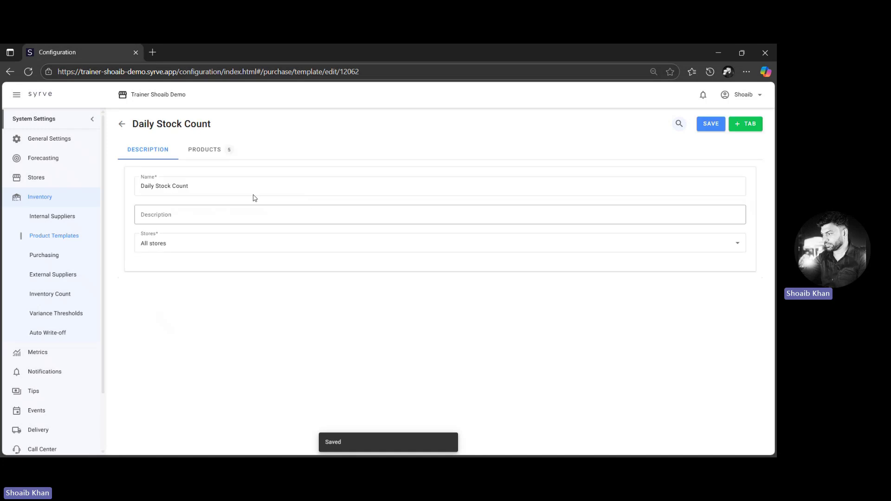
left_click(122, 124)
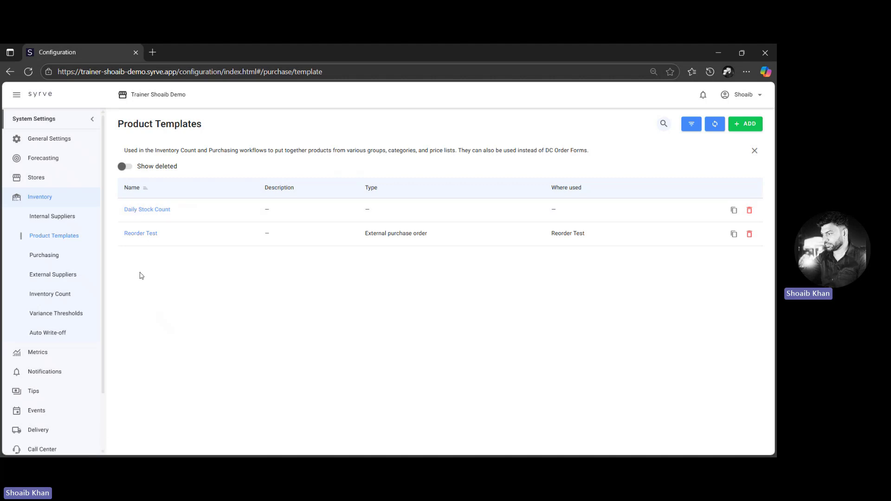
- Create a new inventory count workflow named "Daily Stock Count" and proceed to its store selection
left_click(53, 298)
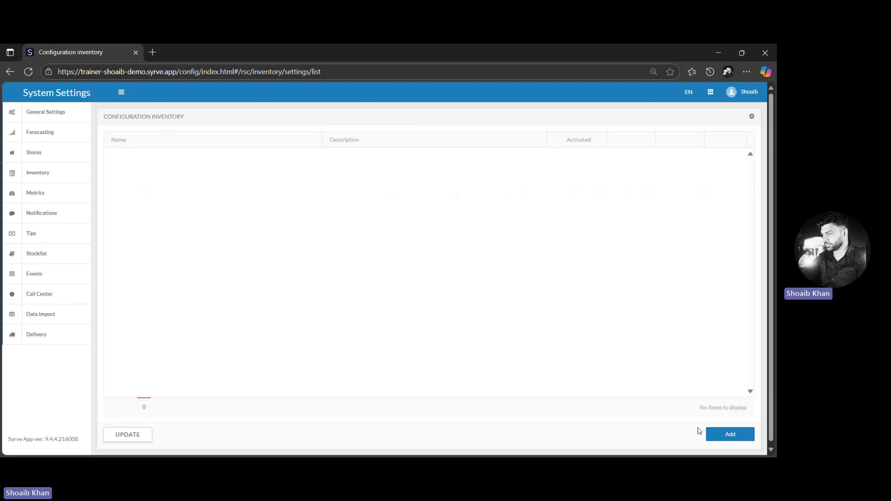
left_click(735, 437)
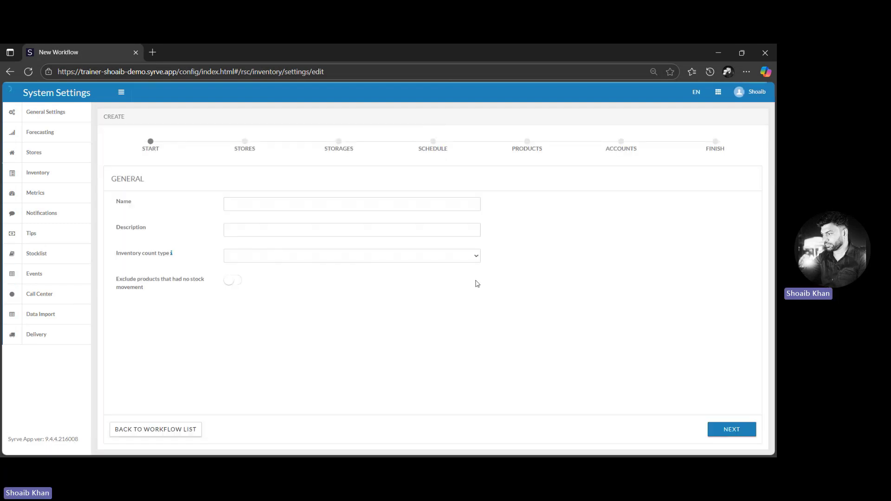
left_click(296, 203)
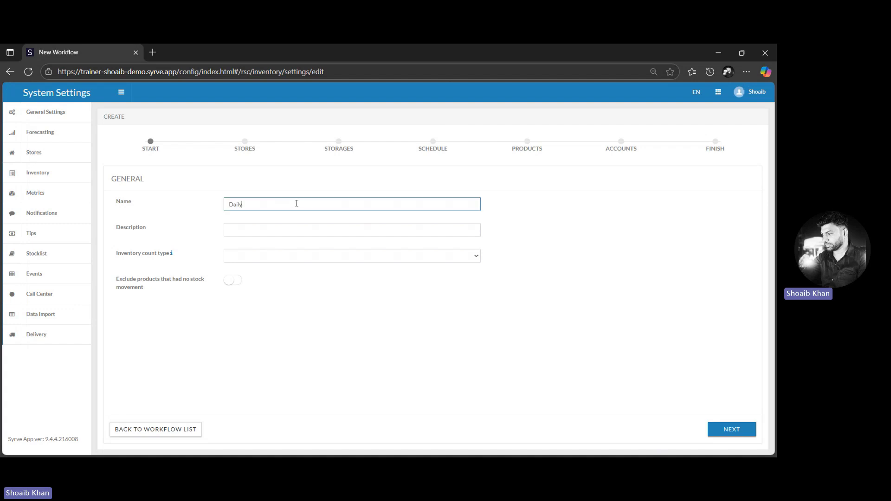
type("Daily Stock")
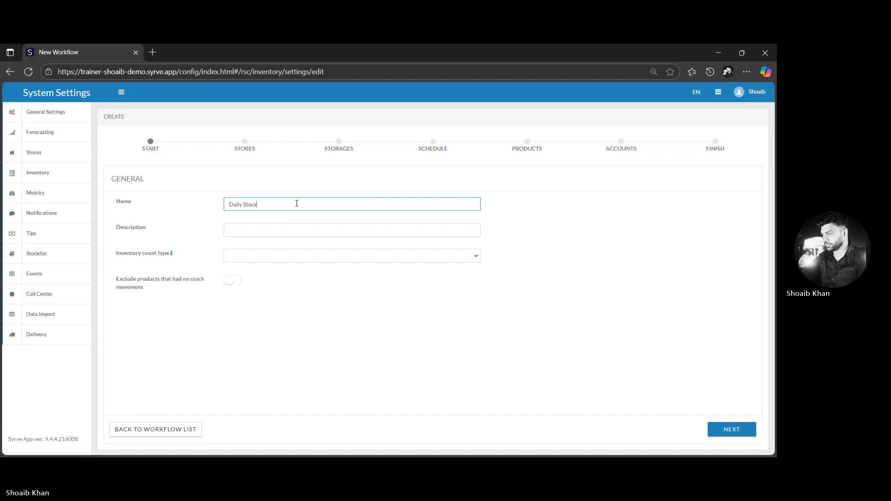
type(" Count")
left_click(230, 227)
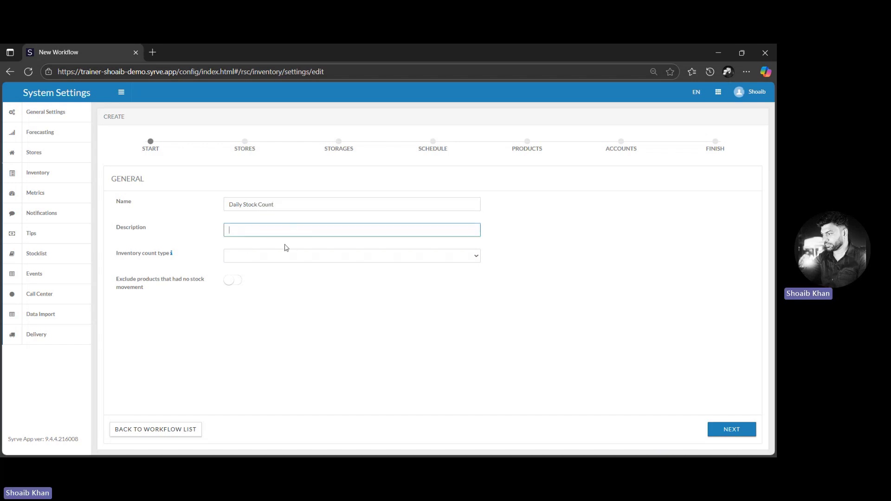
left_click(724, 426)
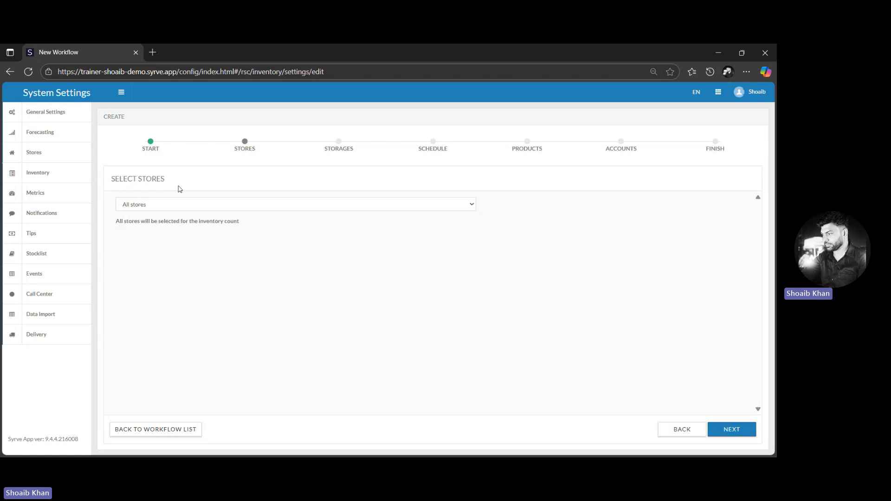
- Check the option for choosing individual stores, keep All stores selected, and continue to the storage selection
left_click(194, 204)
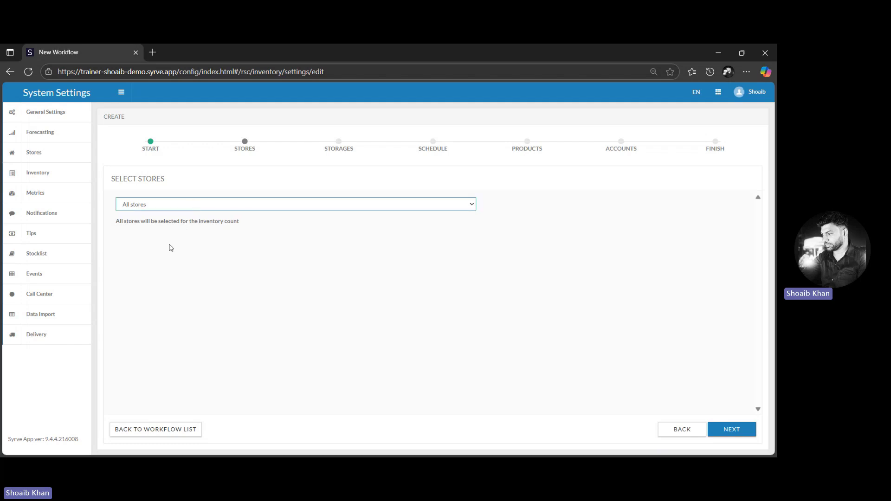
key("Down")
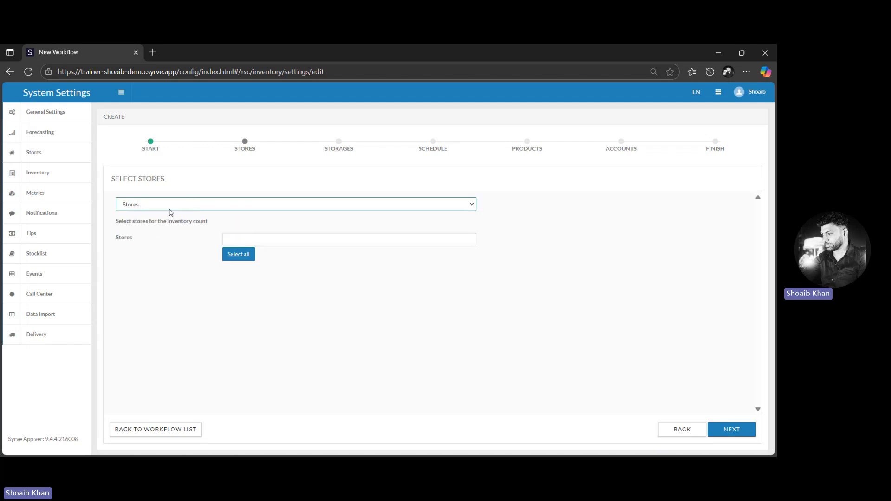
left_click(265, 237)
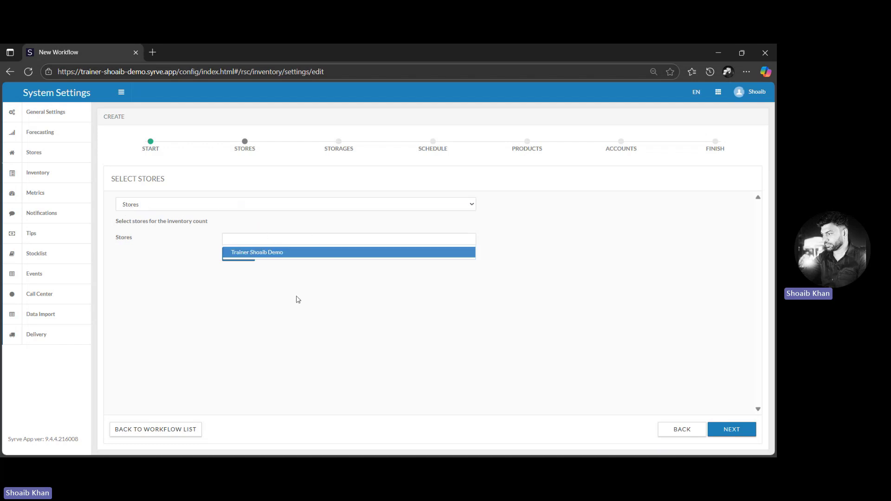
left_click(322, 210)
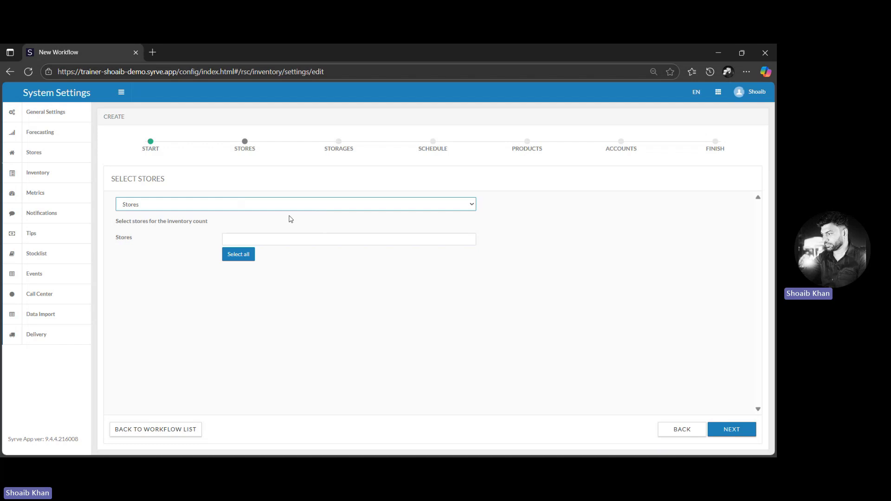
left_click(254, 224)
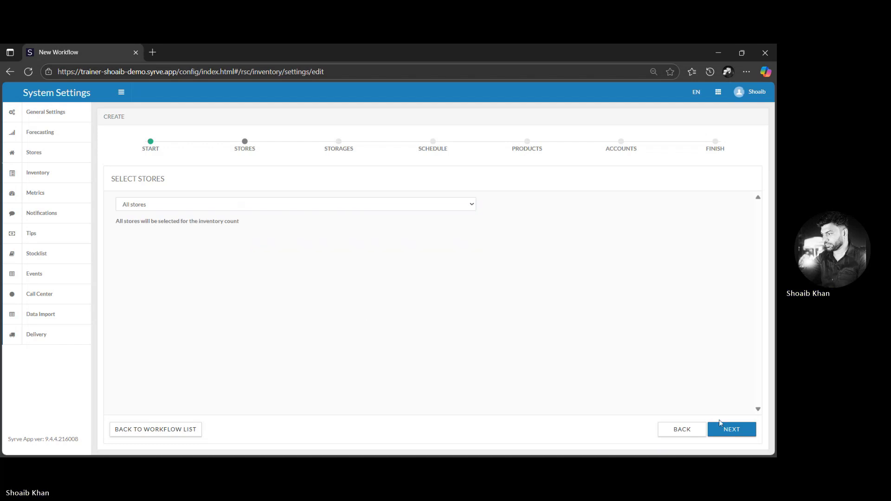
left_click(729, 431)
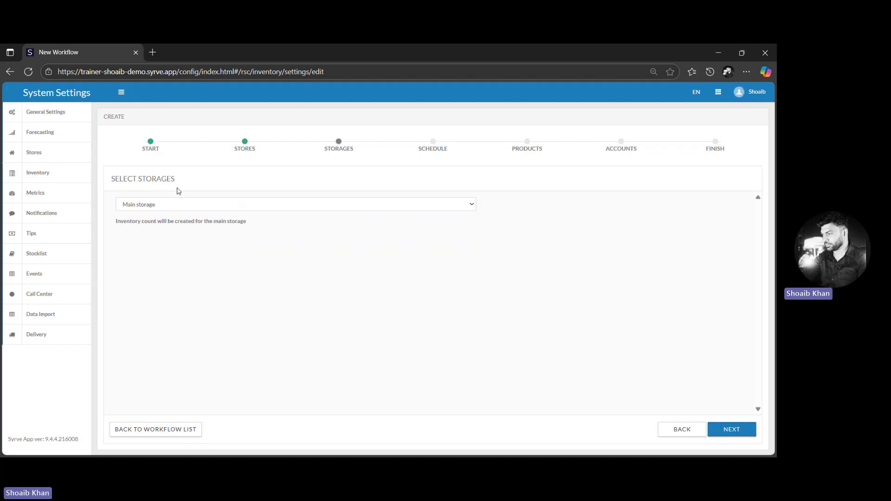
- Check the Storage type option, keep Main storage for the inventory count, and continue to the schedule setup
left_click(226, 208)
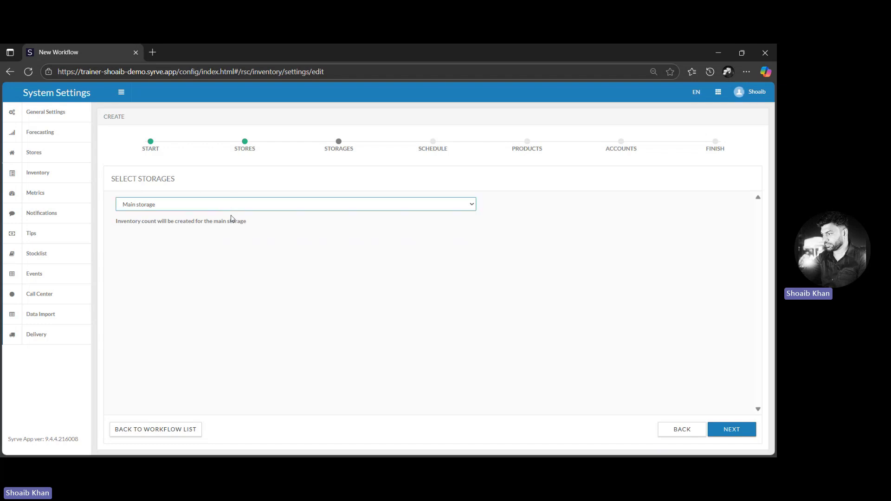
left_click(208, 238)
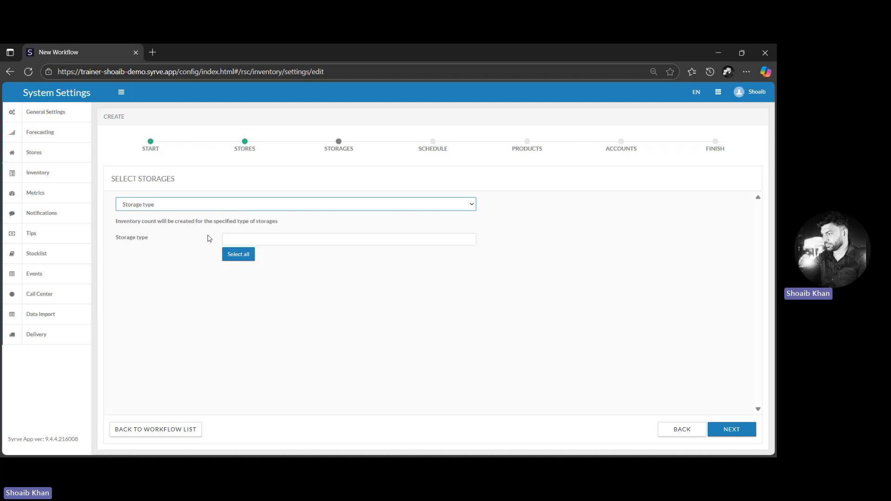
left_click(297, 238)
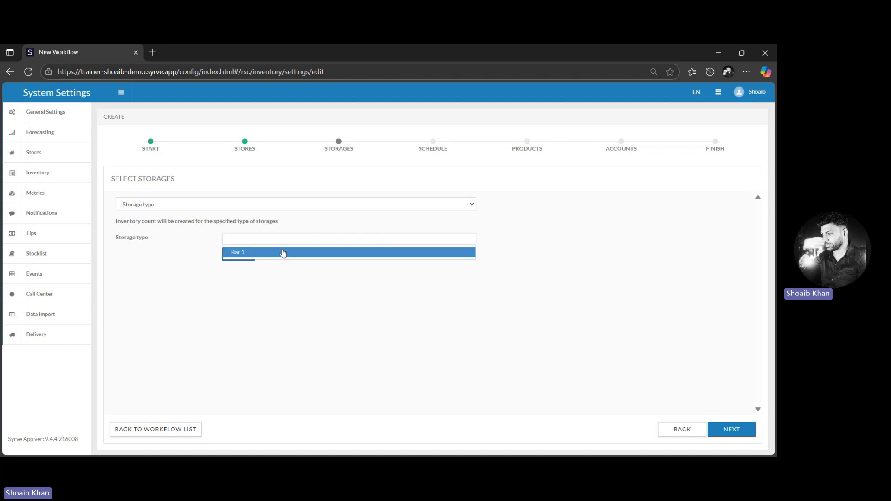
left_click(213, 208)
left_click(171, 224)
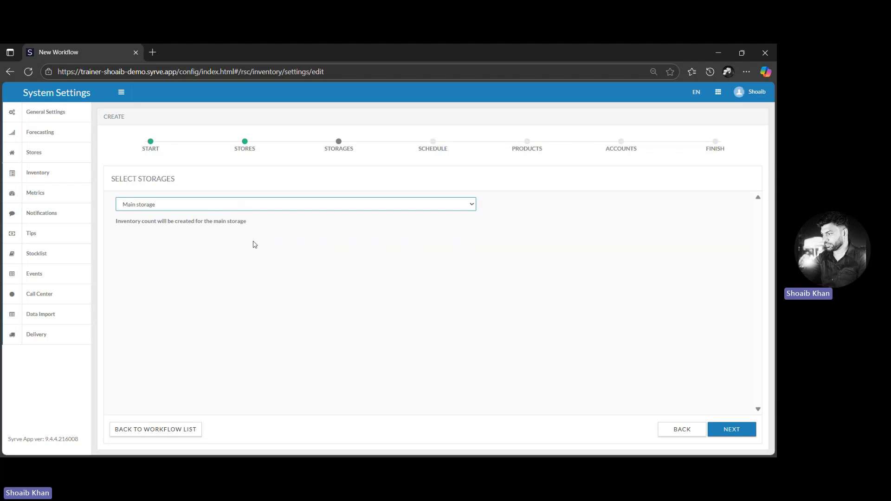
left_click(729, 429)
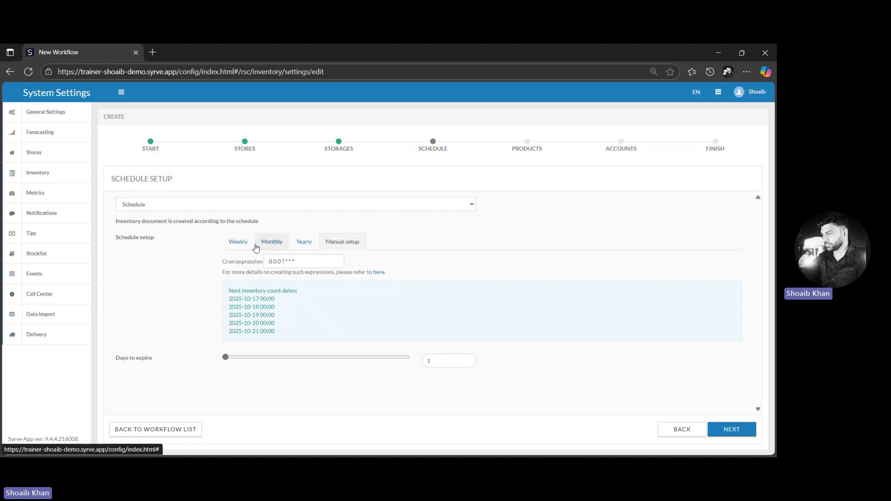
- Review the weekly and monthly schedule options and set the workflow to No defined schedule
left_click(238, 244)
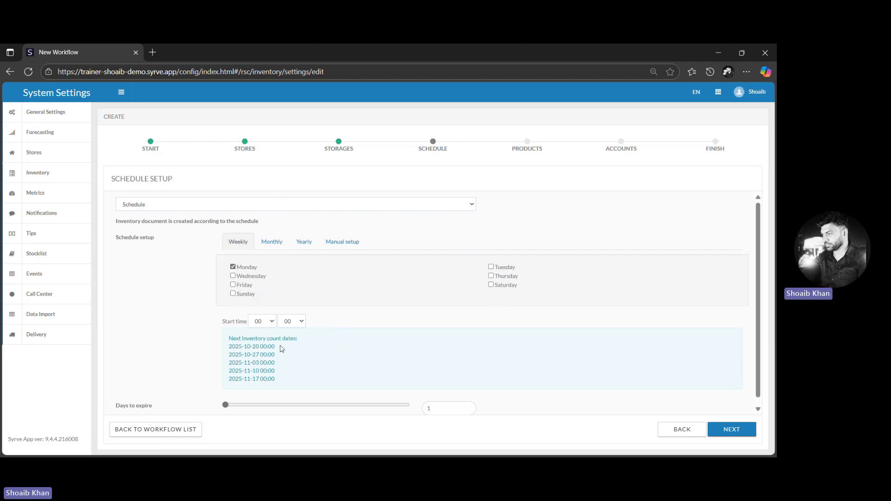
left_click(273, 247)
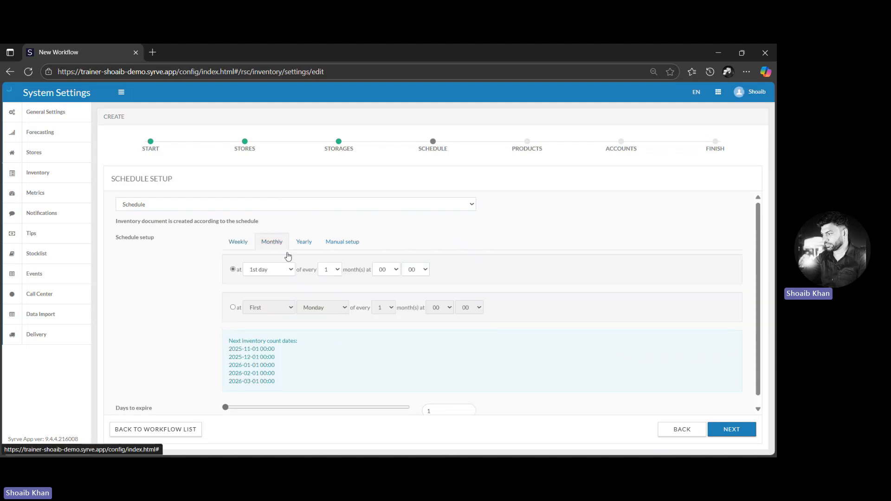
left_click(289, 269)
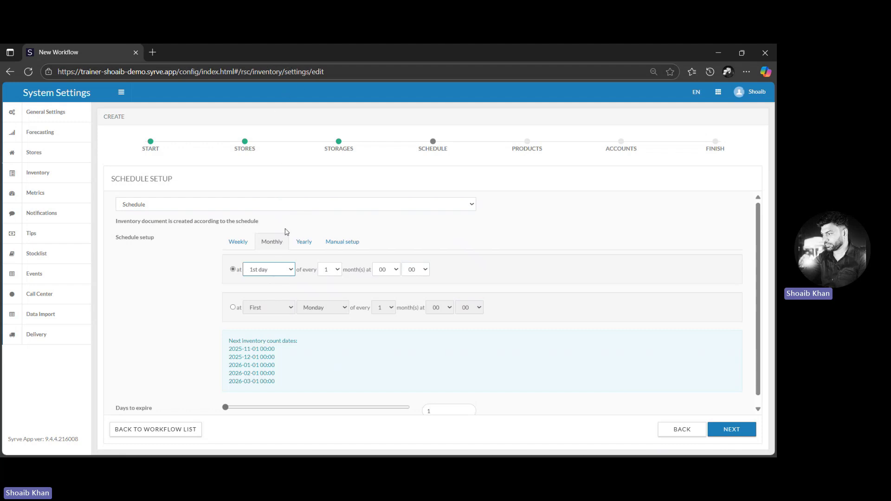
left_click(430, 244)
left_click(462, 205)
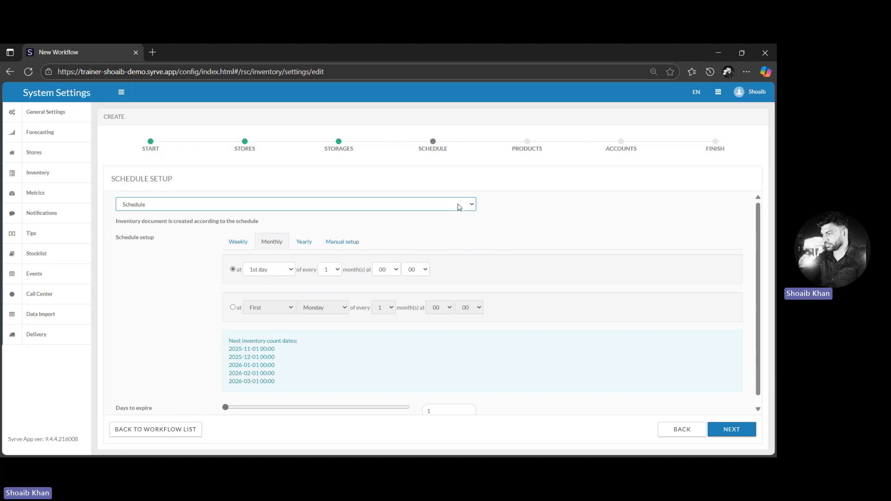
left_click(329, 236)
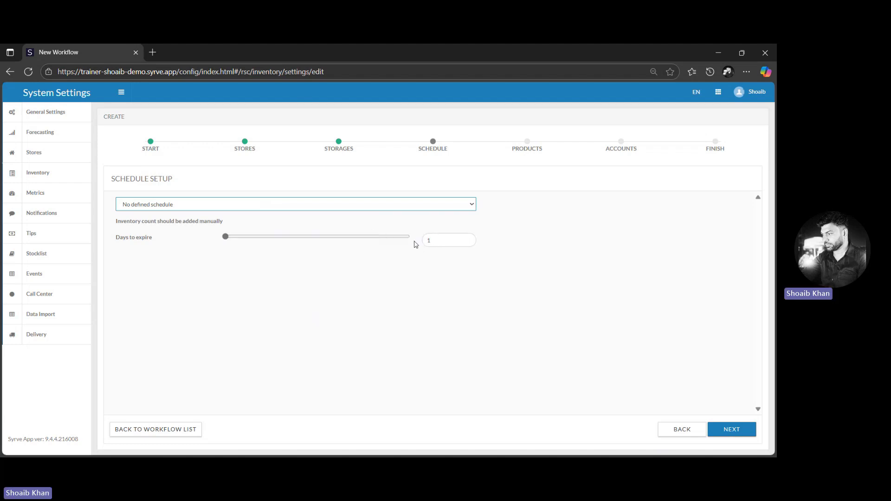
- Set the workflow's Days to expire to 3 and continue to the product selection
double_click(434, 240)
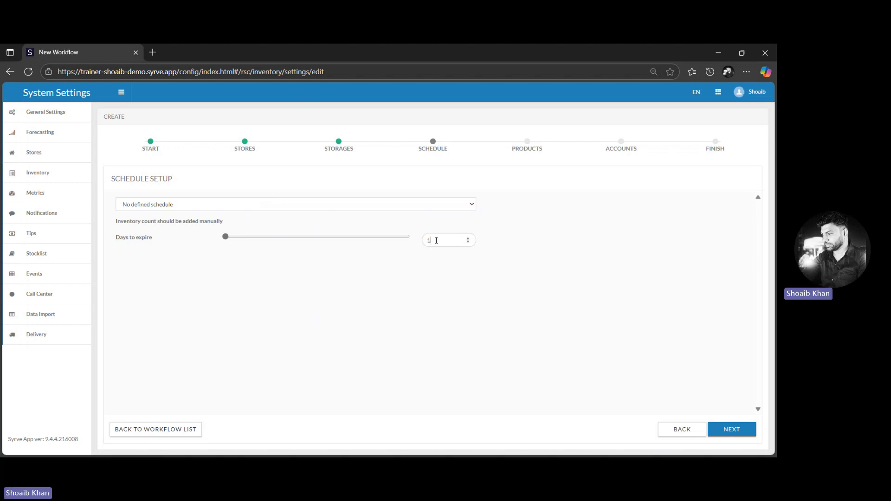
type("3")
left_click(413, 247)
mouse_move(257, 236)
left_mouse_down()
mouse_move(241, 237)
mouse_move(274, 241)
mouse_move(259, 242)
left_mouse_up()
left_click(739, 431)
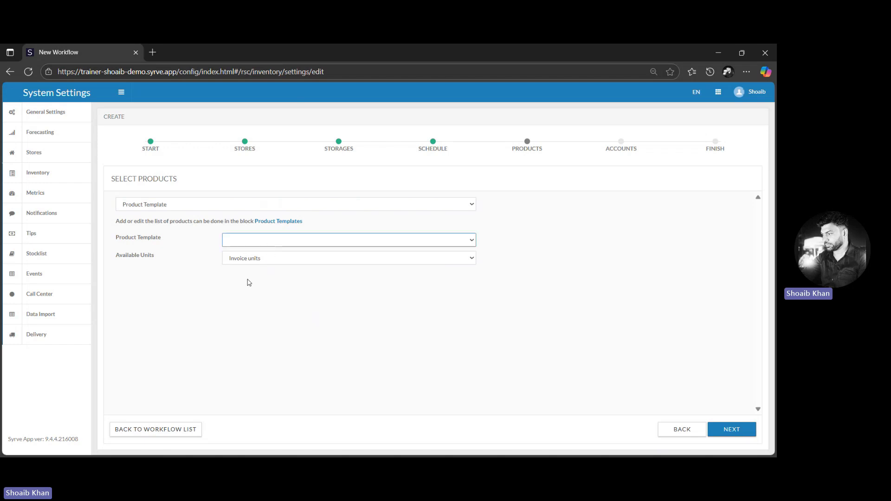
- Select the Daily Stock Count product template, keep Invoice units and the default accounts, and save the activated workflow
left_click(296, 286)
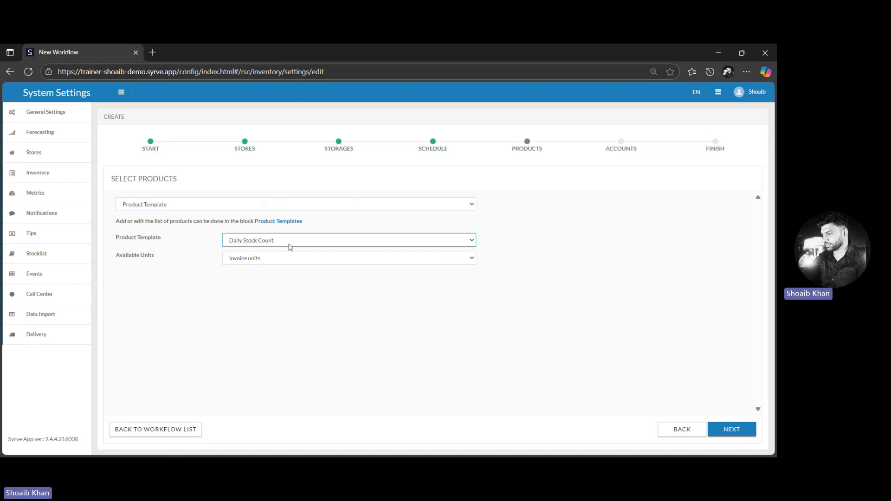
left_click(746, 433)
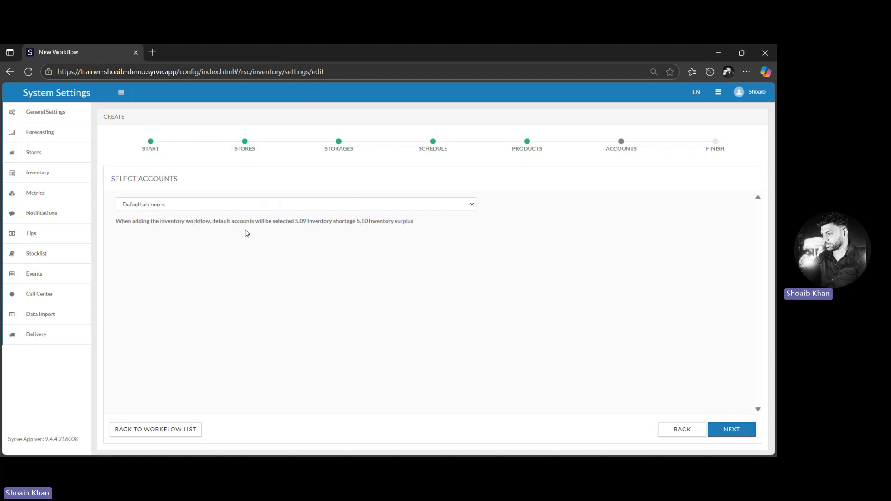
left_click(742, 428)
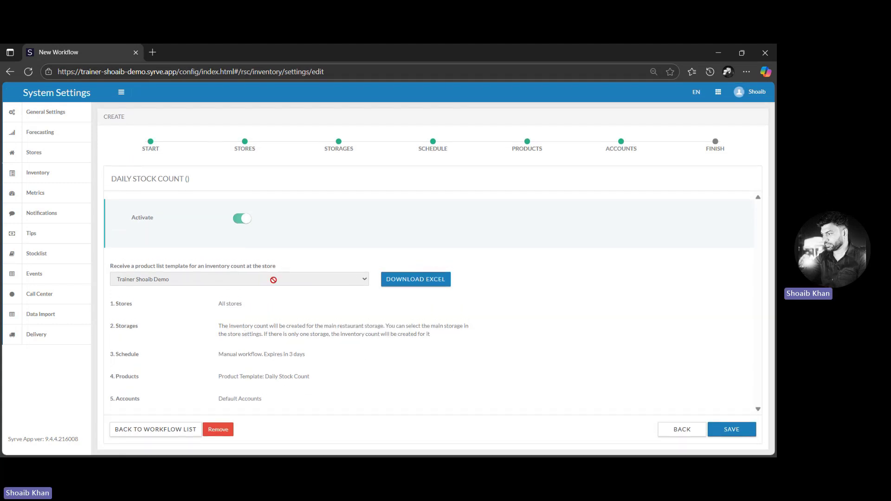
left_click(733, 427)
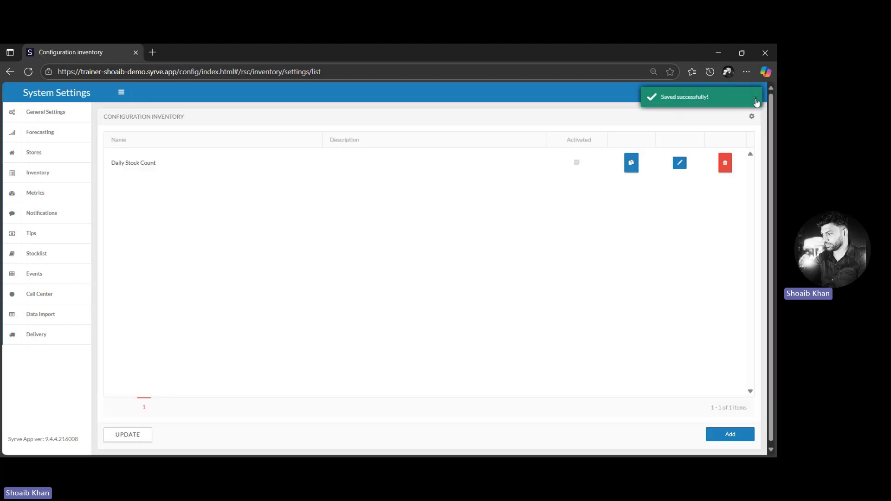
left_click(755, 99)
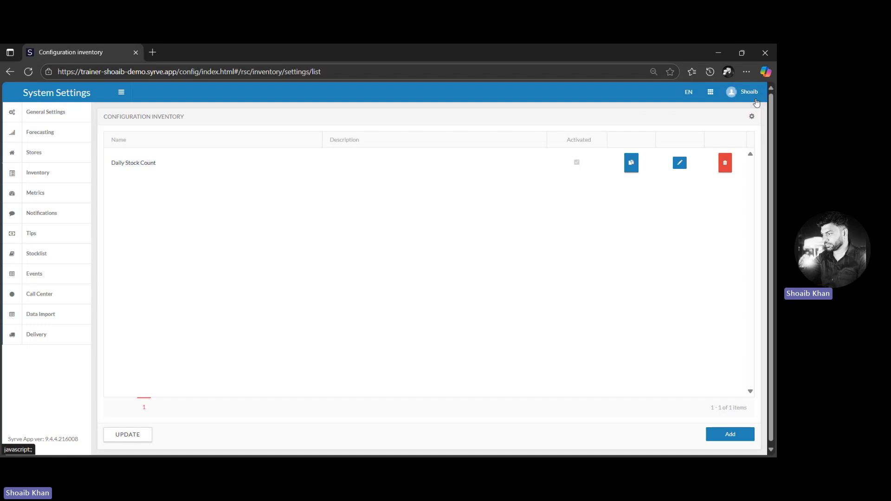
- Go to Inventory Count in the Inventory module and manually create a count task from the Daily Stock Count workflow
left_click(712, 92)
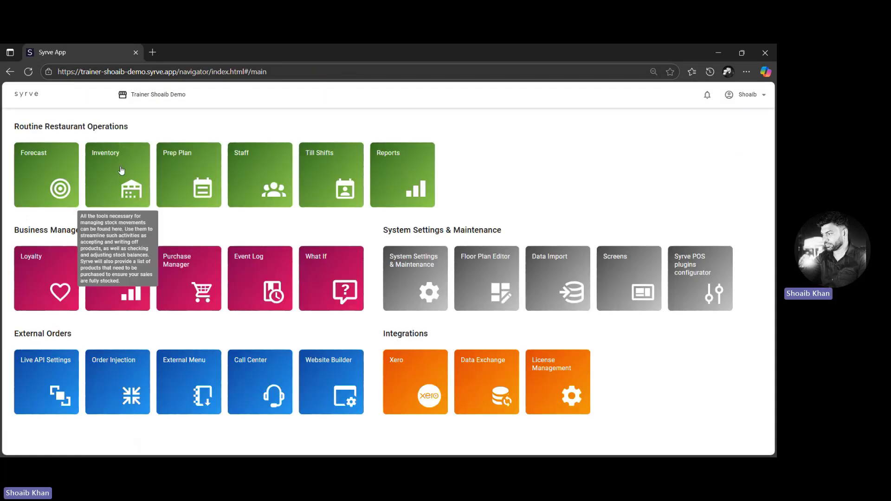
left_click(113, 167)
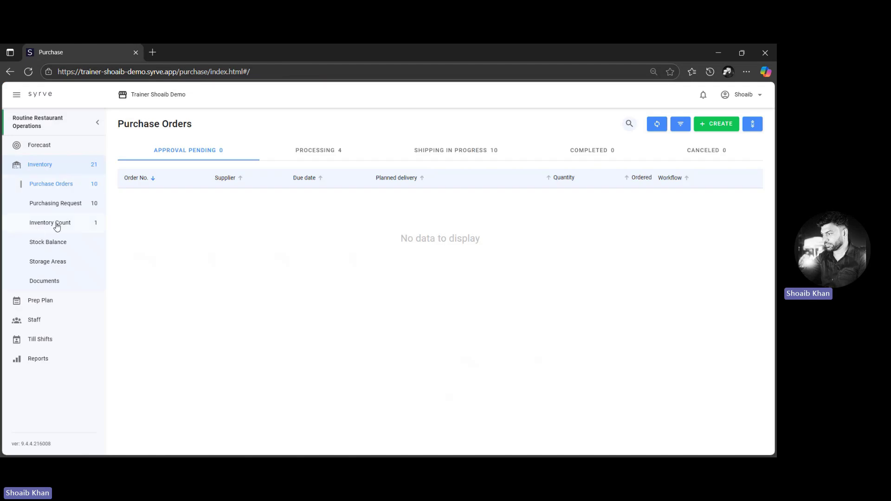
left_click(64, 229)
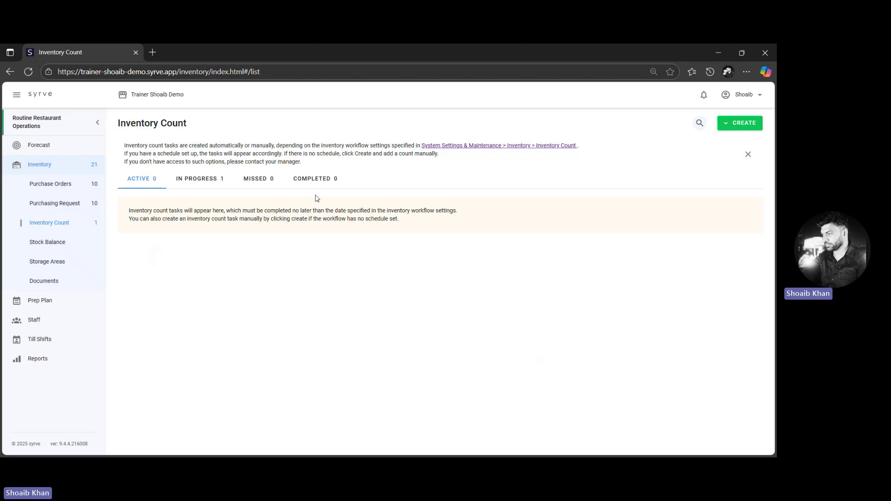
left_click(742, 122)
left_click(750, 143)
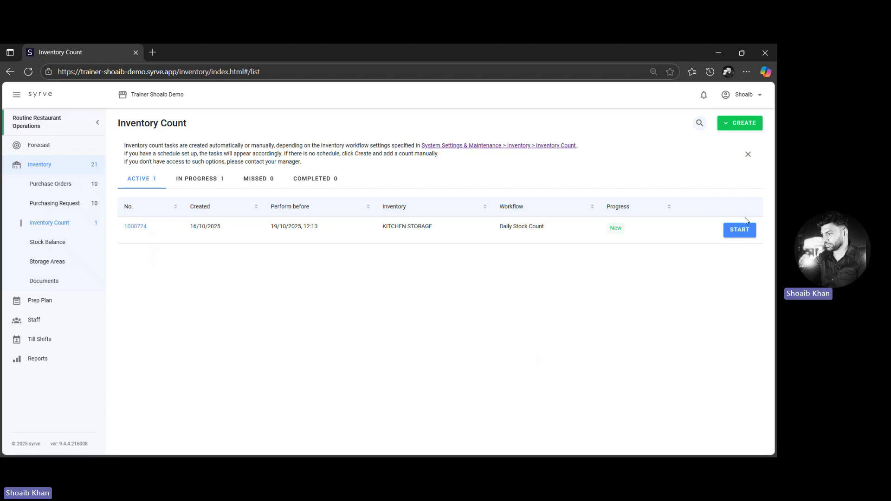
- Start the new Daily Stock Count task and its Not defined storage area, and look over the products to count
left_click(741, 230)
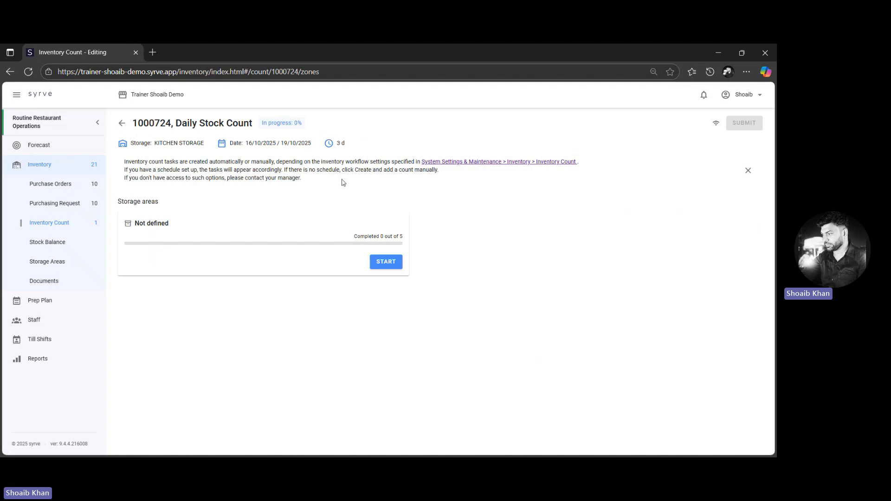
left_click(376, 264)
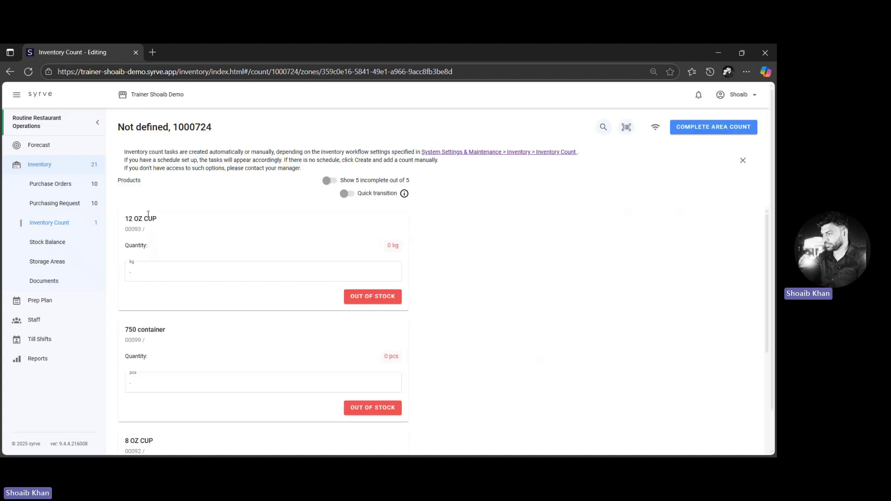
scroll(181, 301, "down", 1)
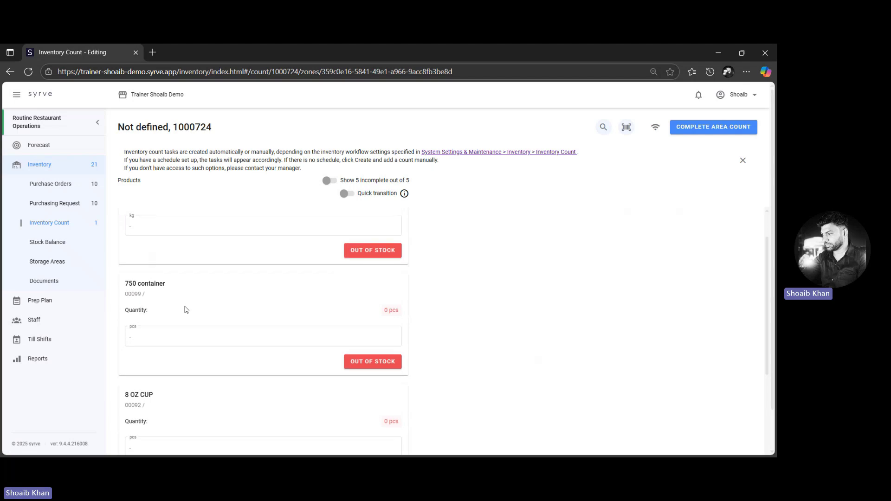
scroll(185, 309, "down", 5)
scroll(186, 310, "up", 3)
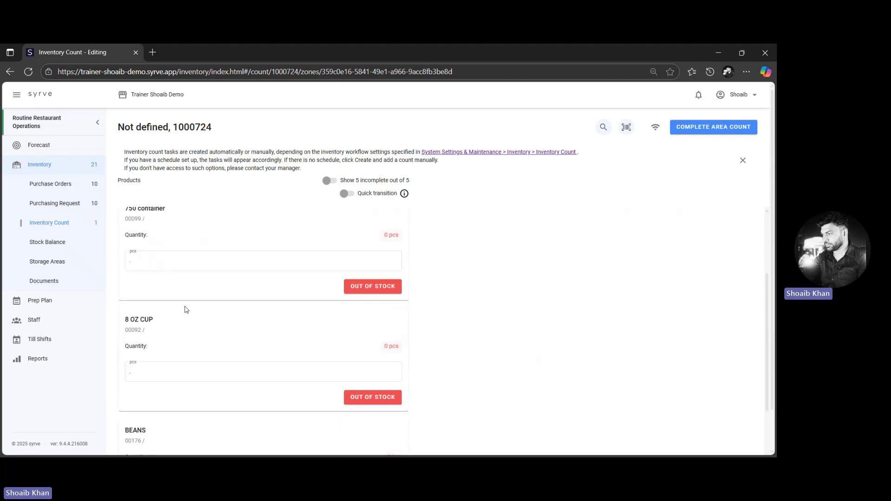
scroll(185, 310, "up", 3)
- Enter a counted quantity of 250 kg for 12 OZ CUP and apply it
left_click(152, 270)
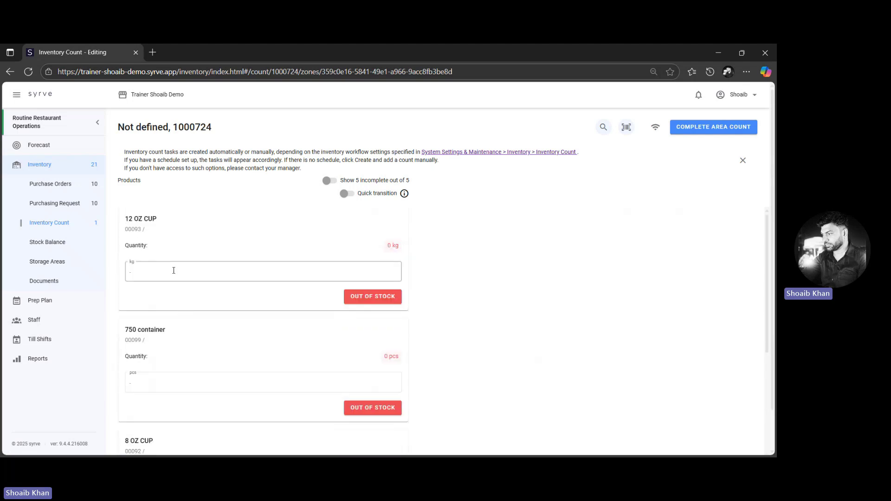
left_click(173, 270)
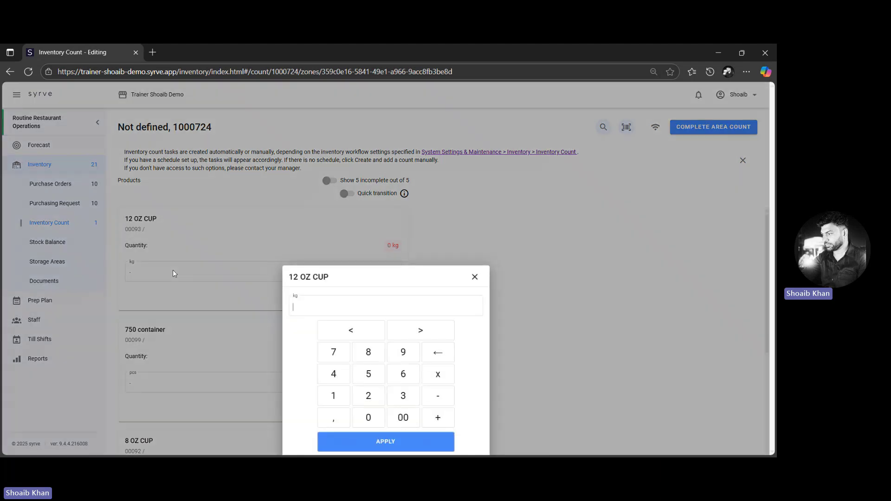
left_click(370, 396)
left_click(370, 378)
left_click(369, 420)
left_click(384, 442)
- Enter a counted quantity of 10 pcs for 750 container and apply it
scroll(397, 367, "down", 2)
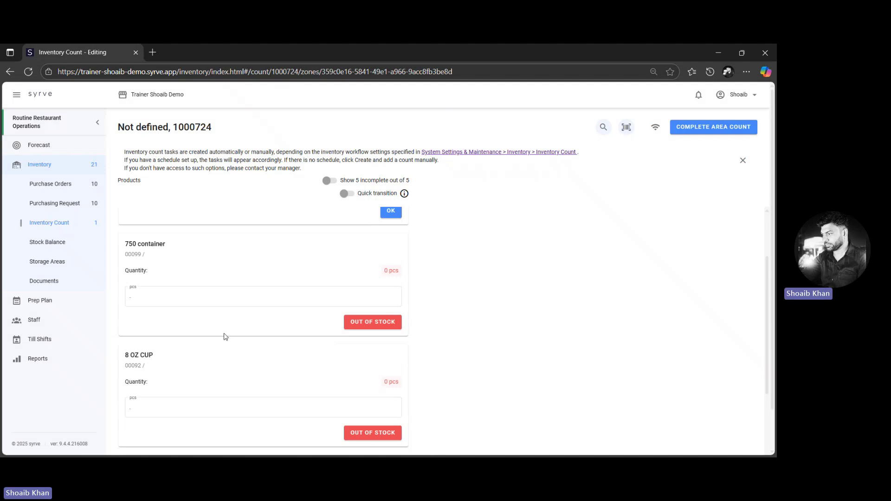
left_click(242, 295)
left_click(332, 395)
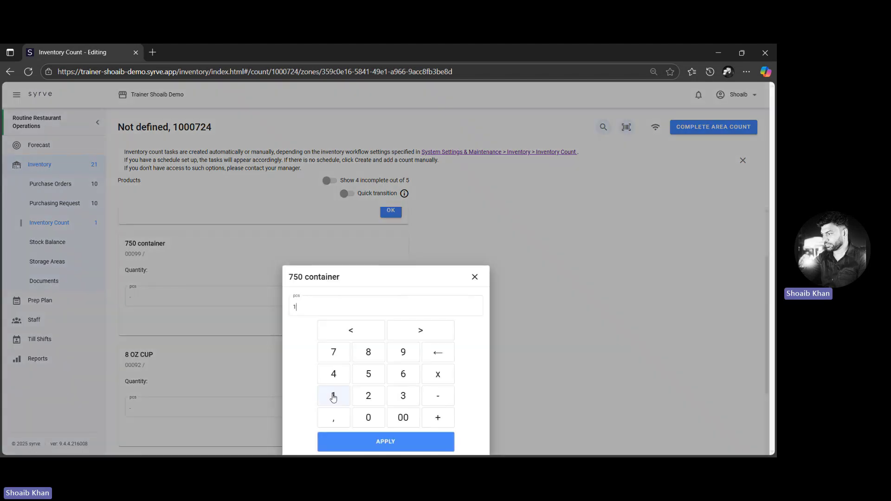
left_click(366, 420)
left_click(380, 438)
- Enter a counted quantity of 20 pcs for 8 OZ CUP and apply it
scroll(454, 319, "down", 2)
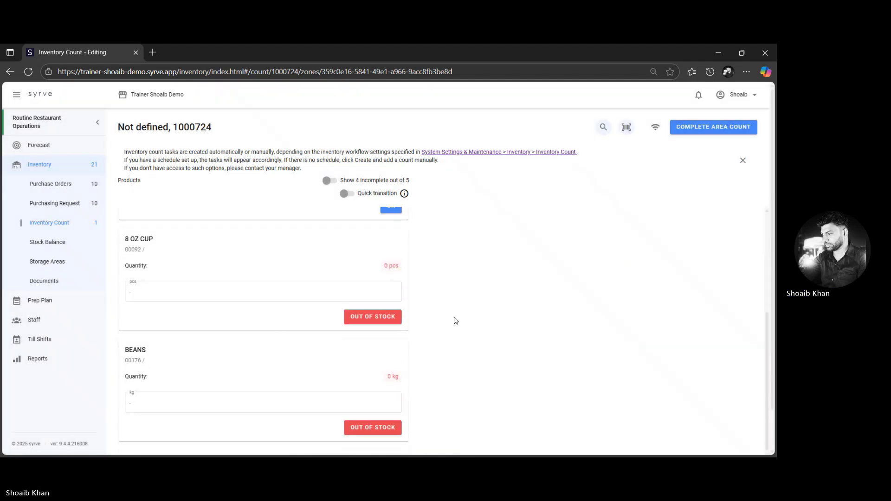
left_click(251, 288)
left_click(366, 396)
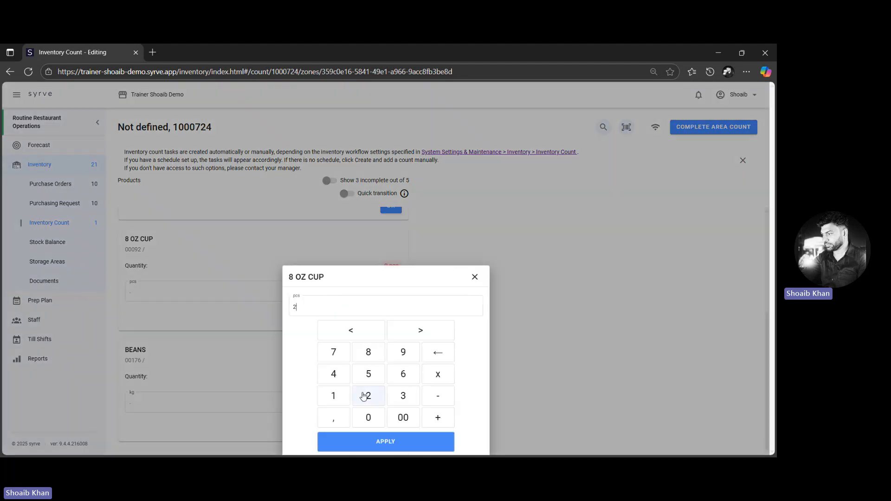
left_click(367, 418)
left_click(385, 439)
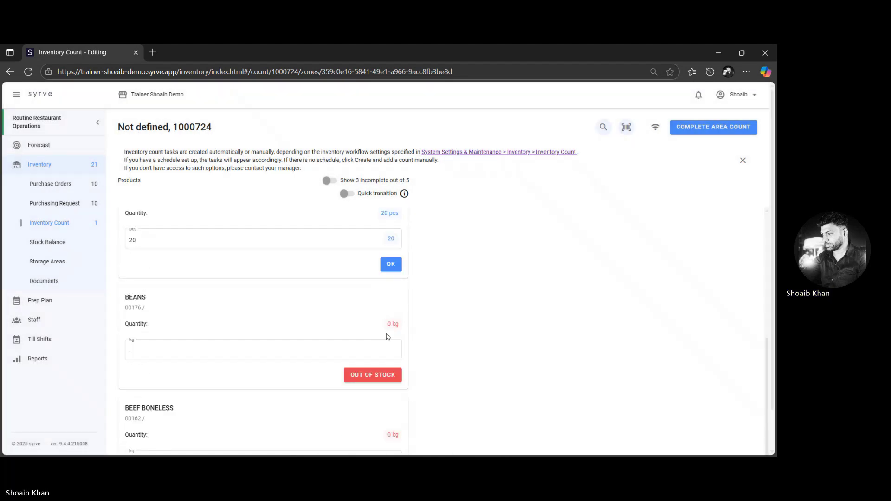
- Enter a counted quantity of 1.5 kg for BEANS and apply it
scroll(306, 353, "down", 1)
left_click(299, 340)
left_click(334, 399)
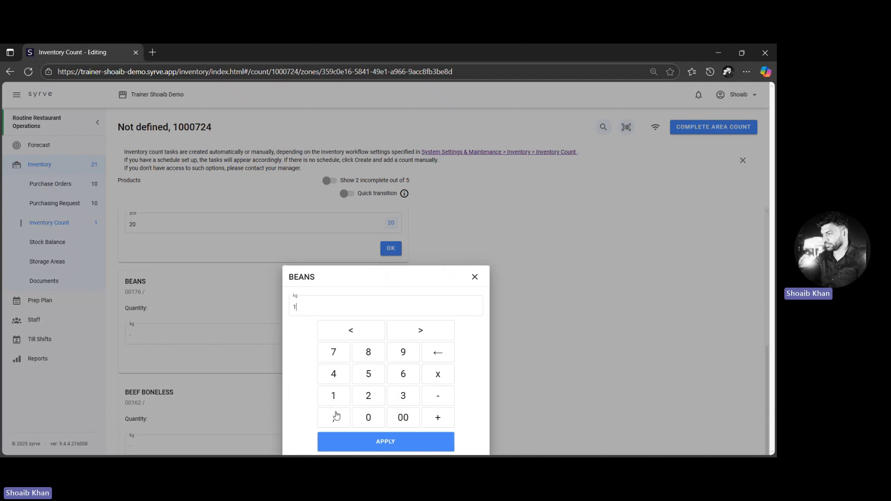
left_click(336, 417)
left_click(370, 372)
left_click(386, 442)
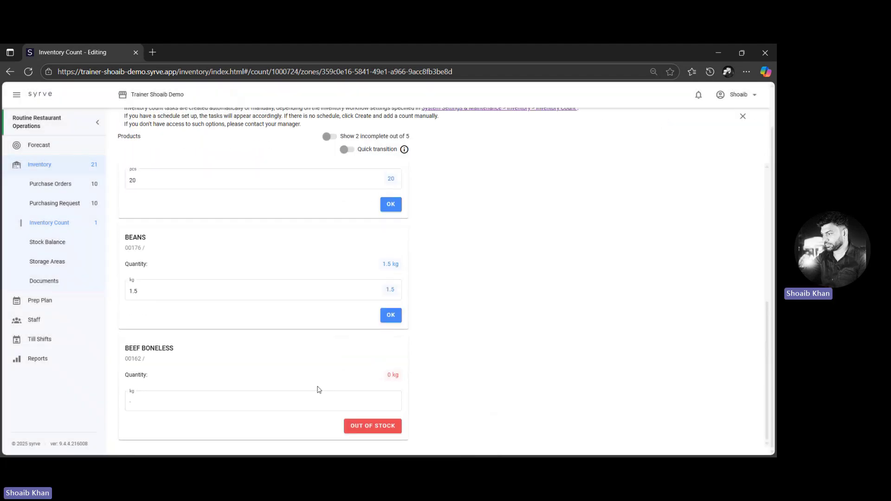
- Enter and apply a counted quantity of 2 kg for BEEF BONELESS, and complete the Not defined area count
left_click(318, 399)
left_click(369, 396)
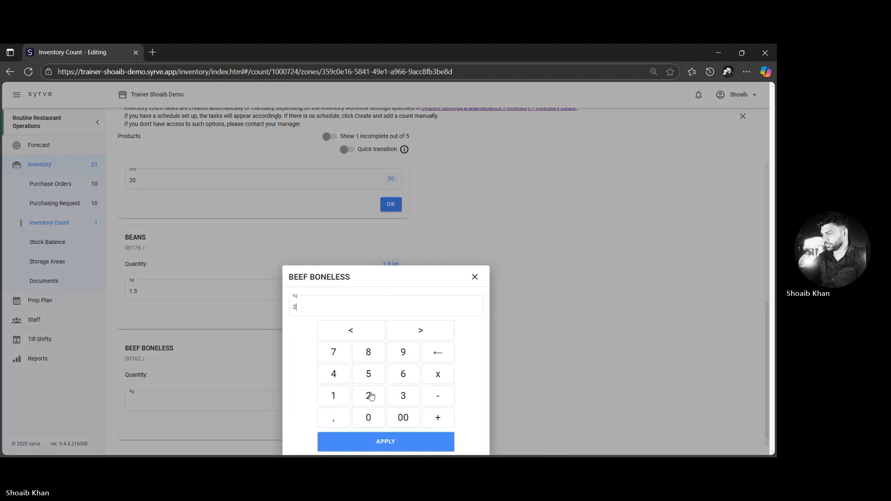
left_click(403, 441)
scroll(478, 285, "up", 8)
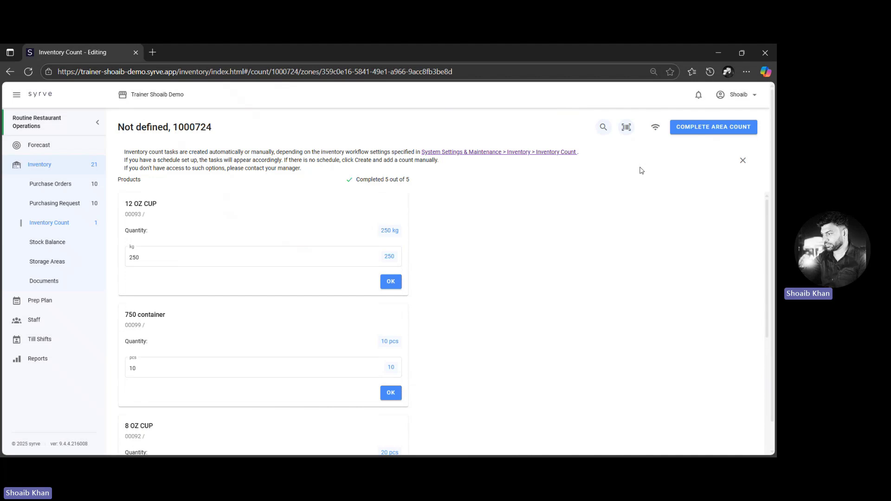
left_click(707, 129)
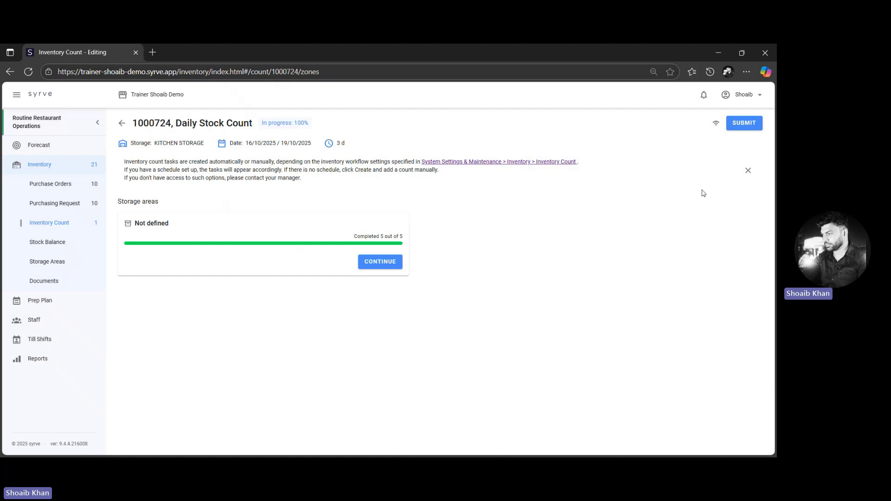
- Reopen the Not defined storage area to review the entered product quantities, and complete the area count again
left_click(389, 261)
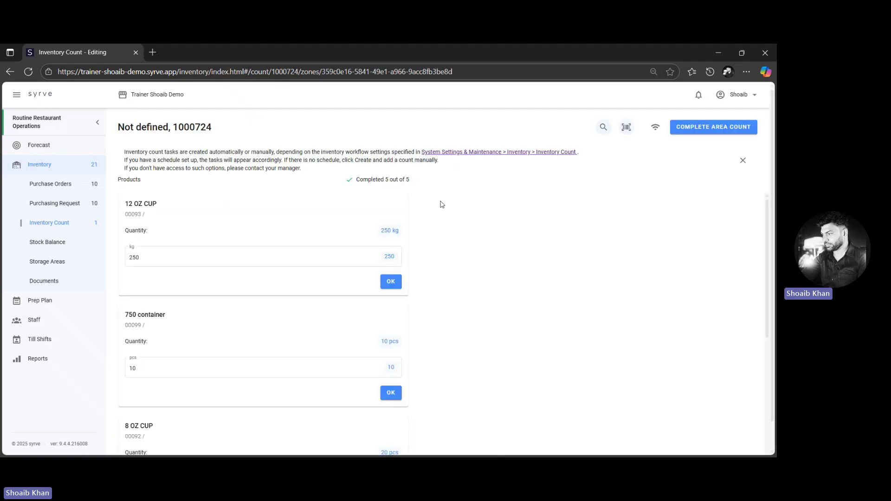
scroll(442, 353, "down", 6)
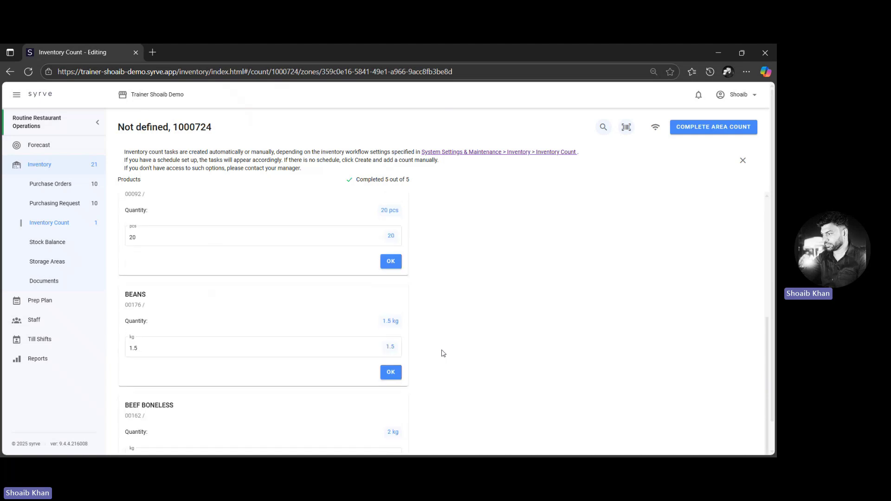
left_click(694, 128)
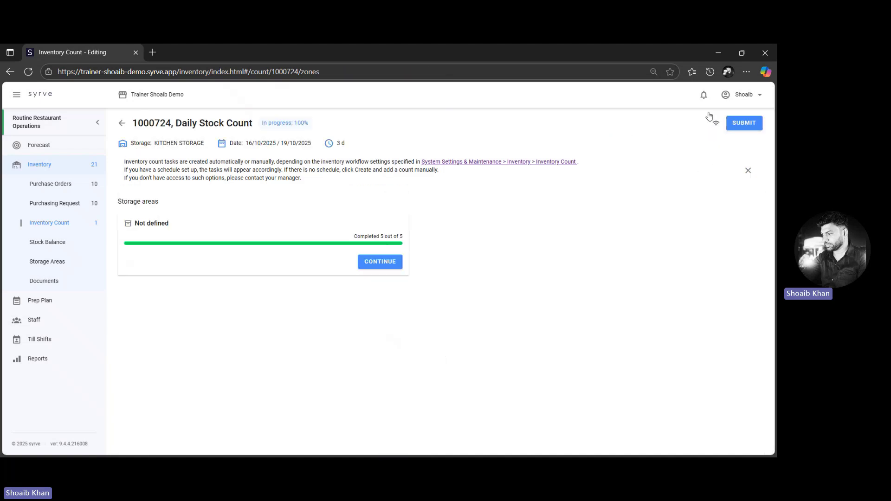
- Submit the Daily Stock Count, acknowledge the surplus and shortage summary, and show the completed inventory counts
left_click(748, 129)
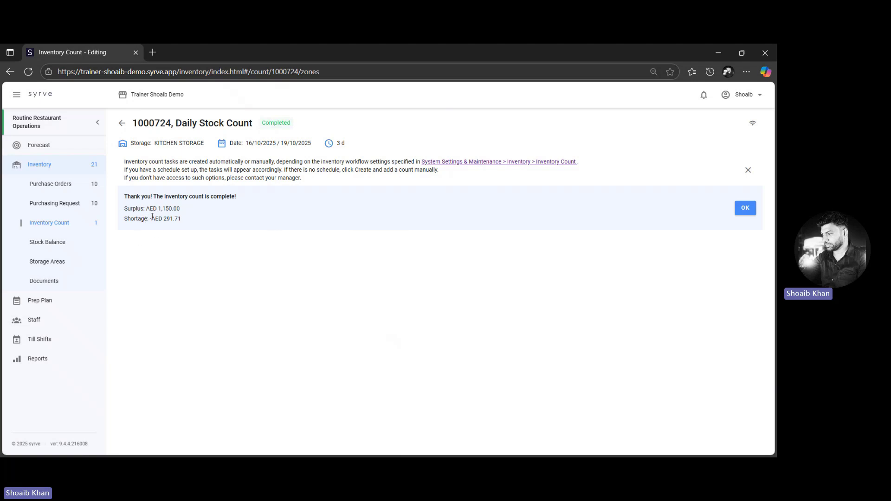
left_click(742, 214)
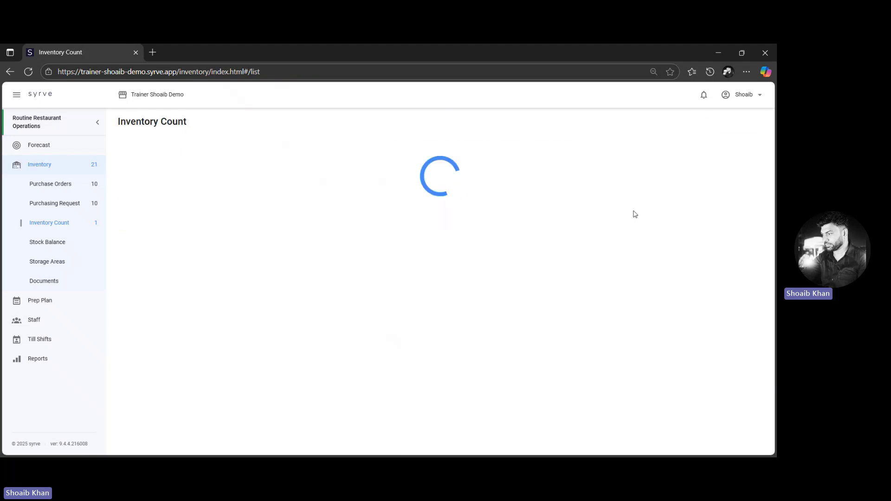
left_click(311, 180)
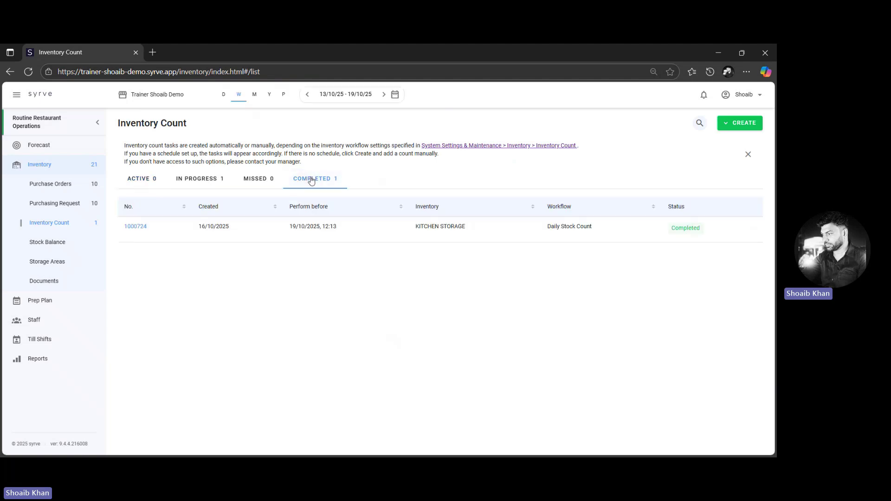